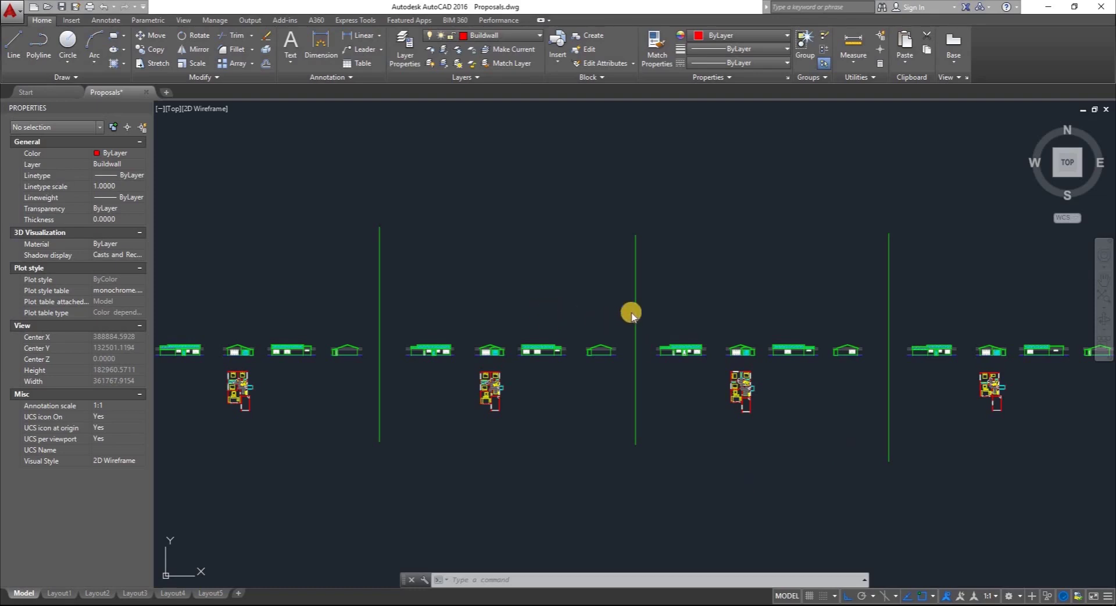
Step: Examine the repeated sets of elevations and floor plans, looking closely at the floor plan in the rightmost set
scroll(573, 311, "down", 8)
scroll(451, 319, "up", 6)
scroll(281, 320, "up", 6)
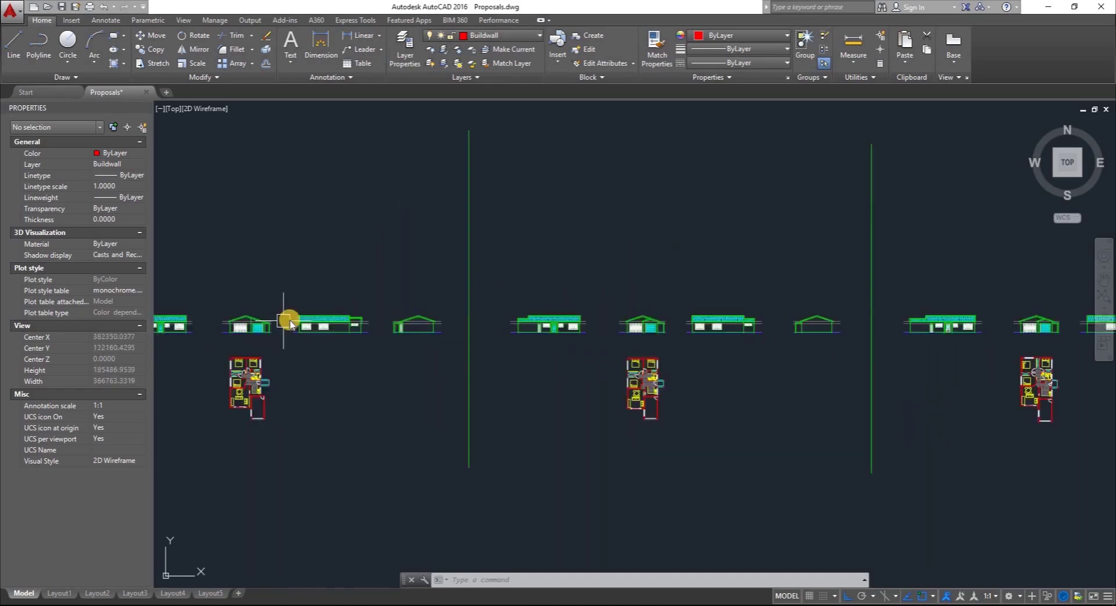
scroll(402, 299, "down", 4)
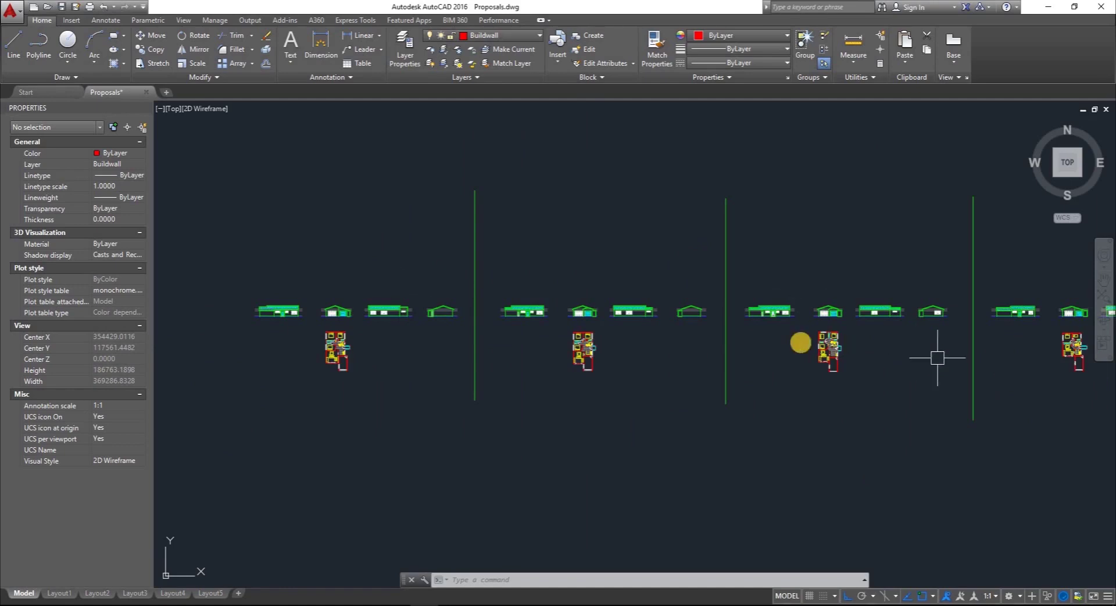
scroll(820, 345, "up", 5)
scroll(585, 311, "down", 2)
scroll(488, 319, "up", 5)
scroll(665, 319, "down", 5)
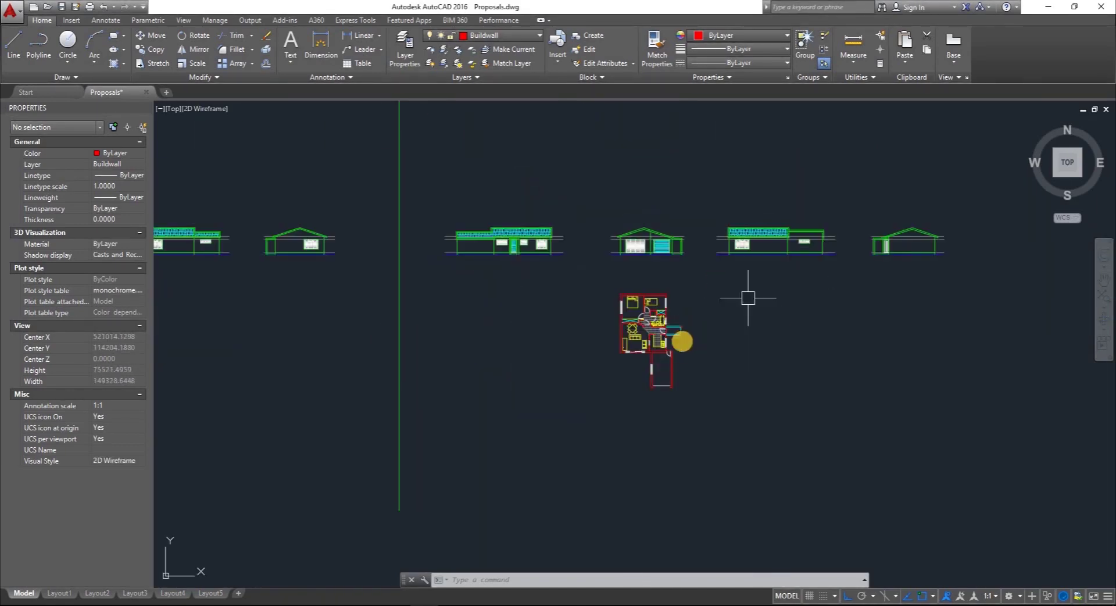
scroll(672, 337, "up", 4)
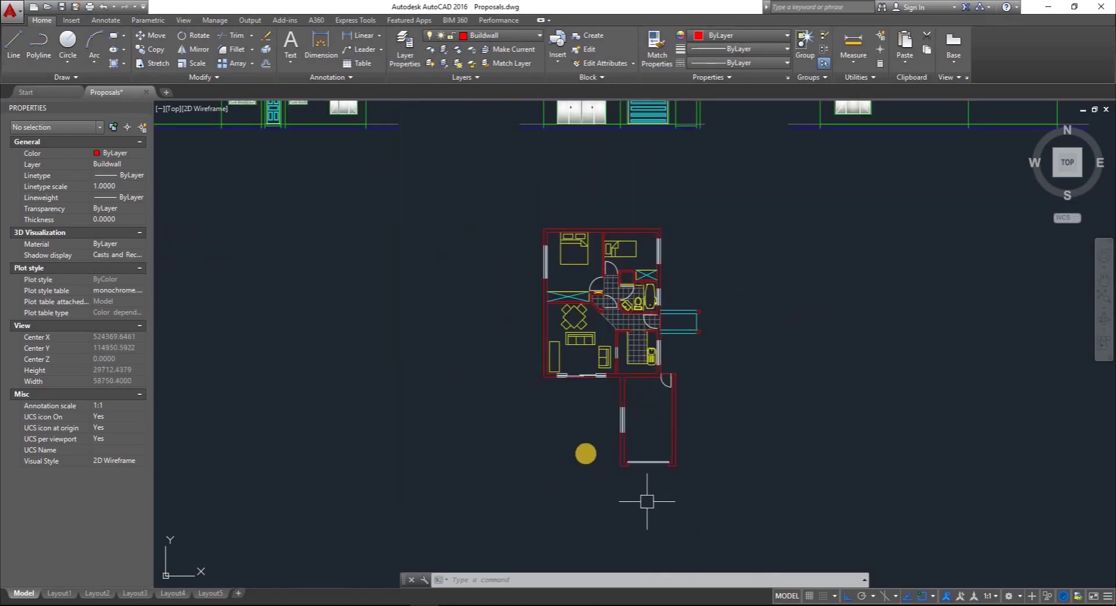
scroll(648, 506, "up", 4)
scroll(601, 360, "down", 6)
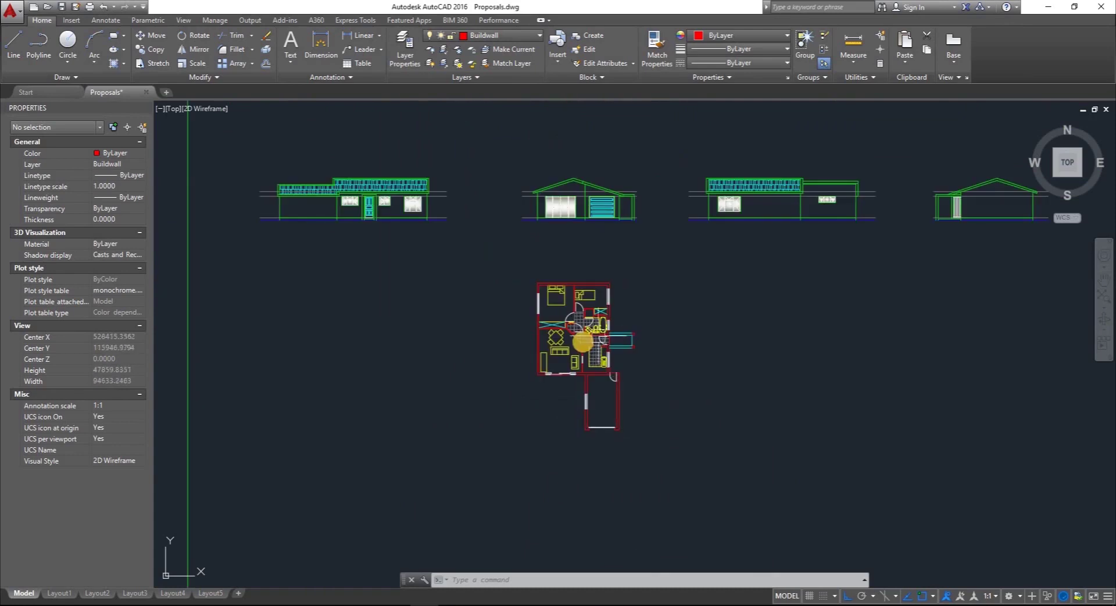
scroll(608, 343, "up", 4)
scroll(725, 352, "down", 11)
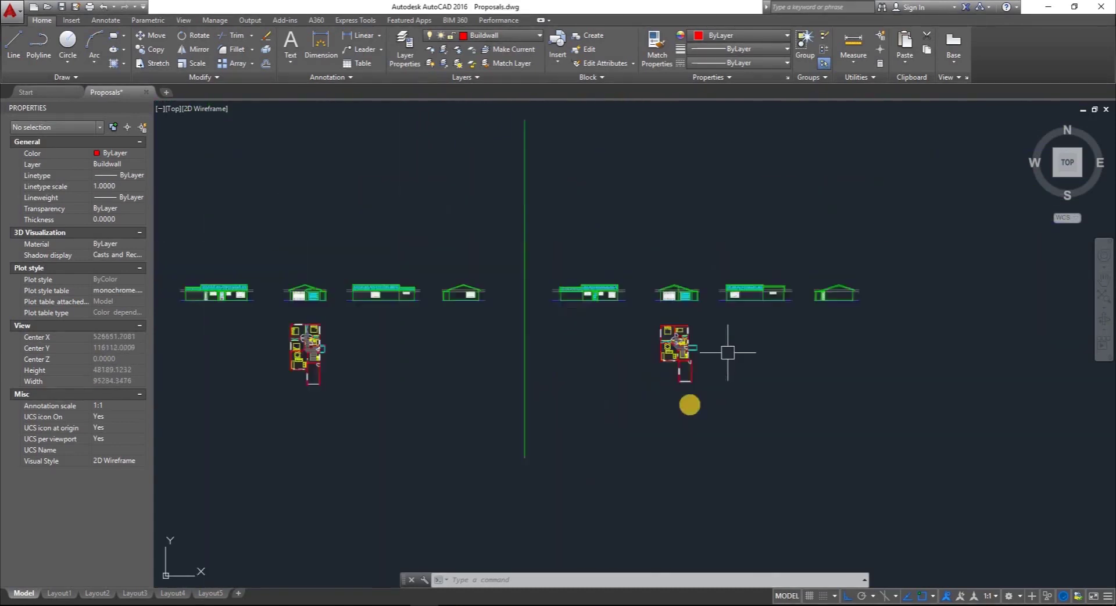
Step: Delete all the proposal sets and green divider lines except the rightmost set of elevations and floor plan
left_click(655, 415)
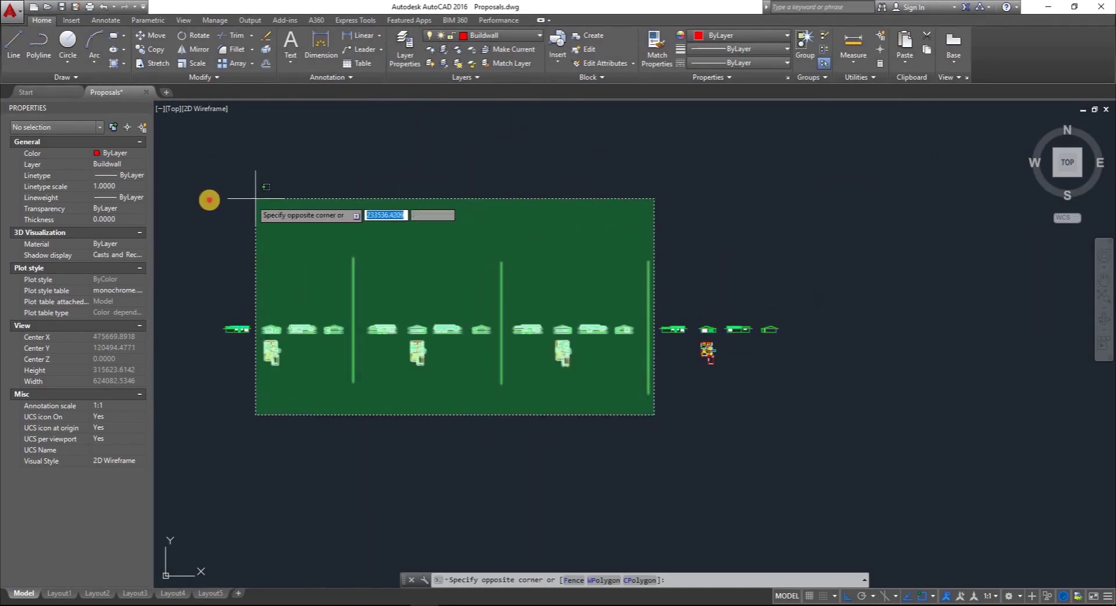
left_click(210, 198)
key("Delete")
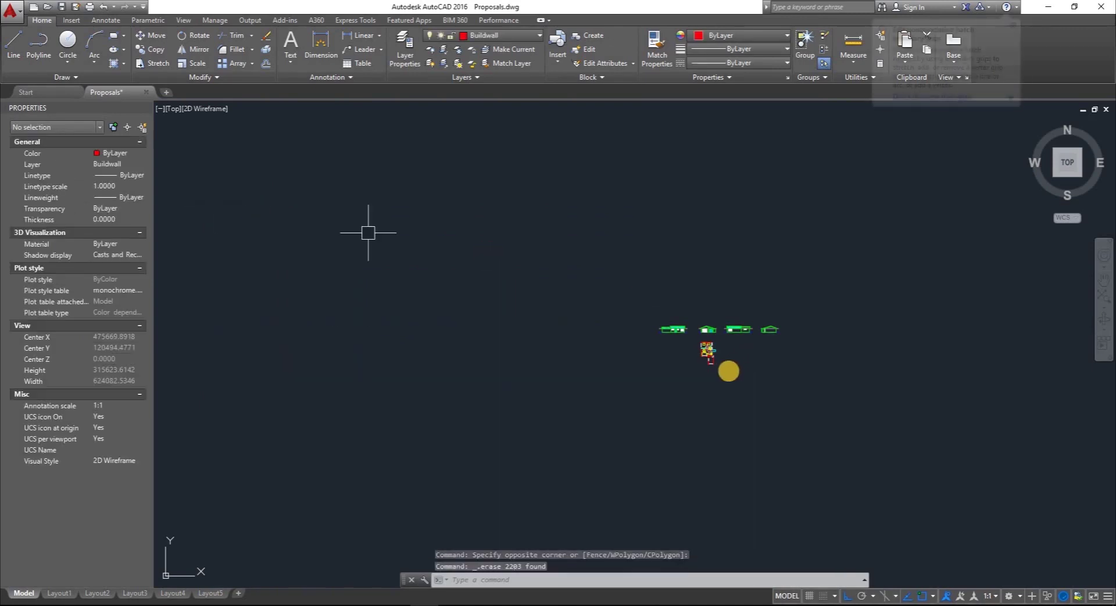
scroll(733, 368, "up", 4)
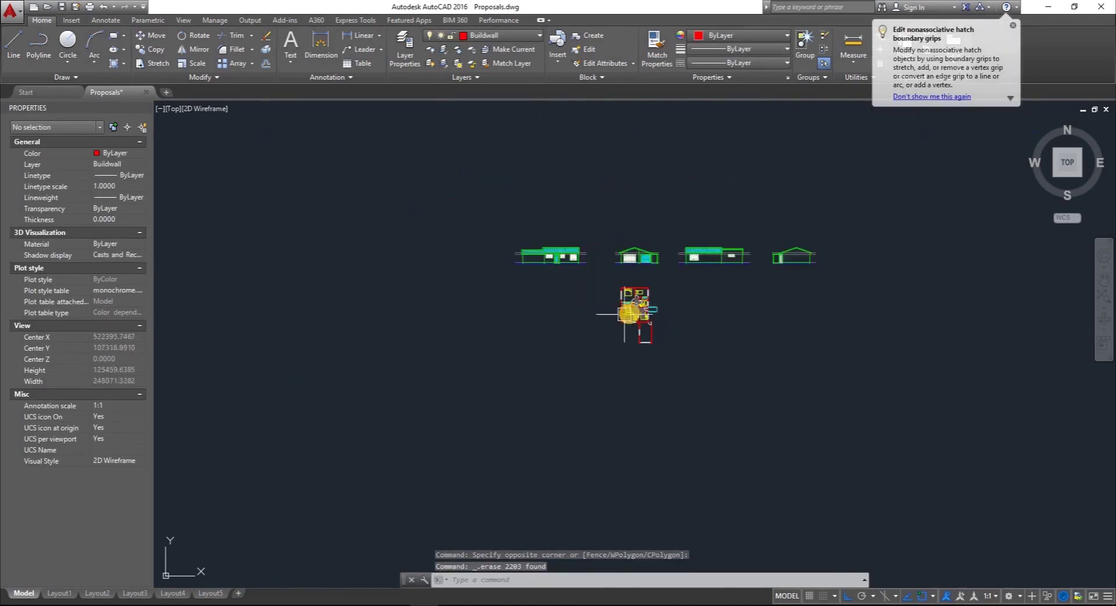
scroll(639, 319, "up", 2)
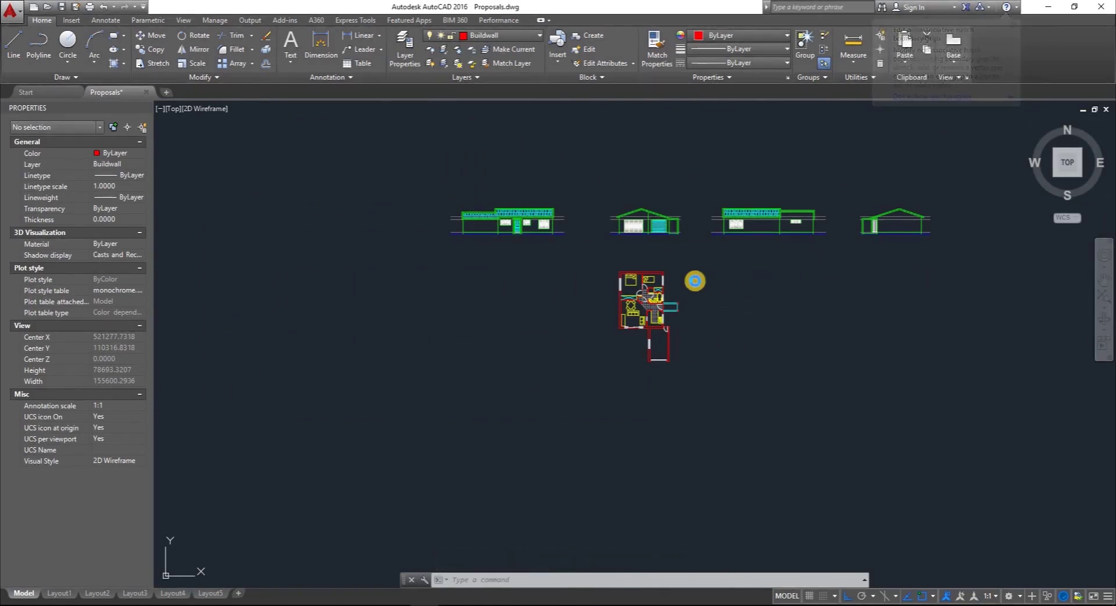
Step: Save the reduced drawing as a new file named Floor Layout on the desktop
key("ctrl+shift+s")
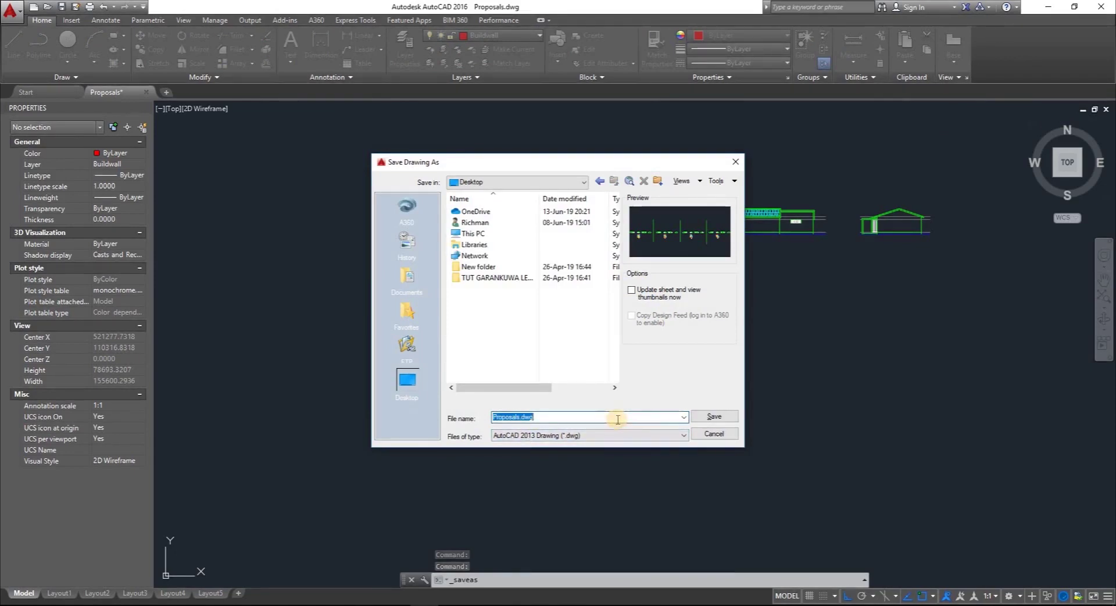
type("G")
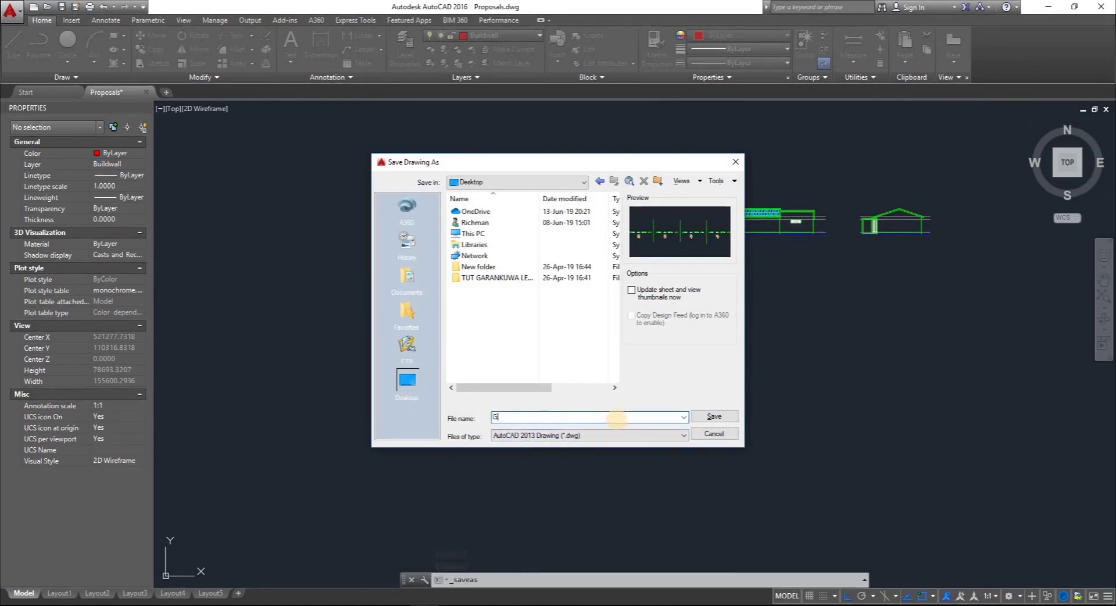
type("loor Layop")
key("Return")
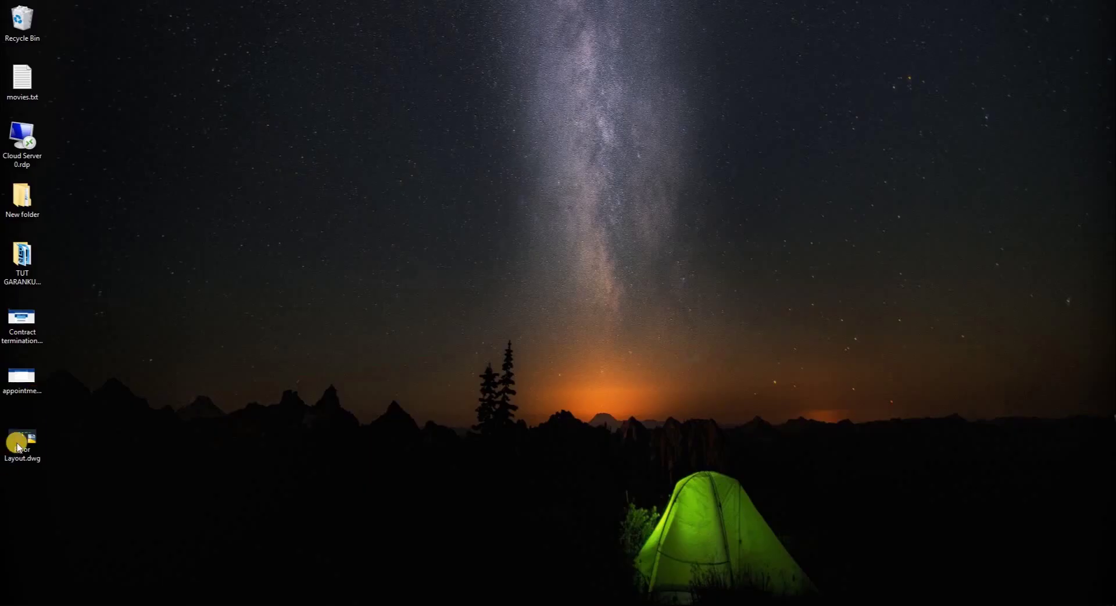
left_click(3, 445)
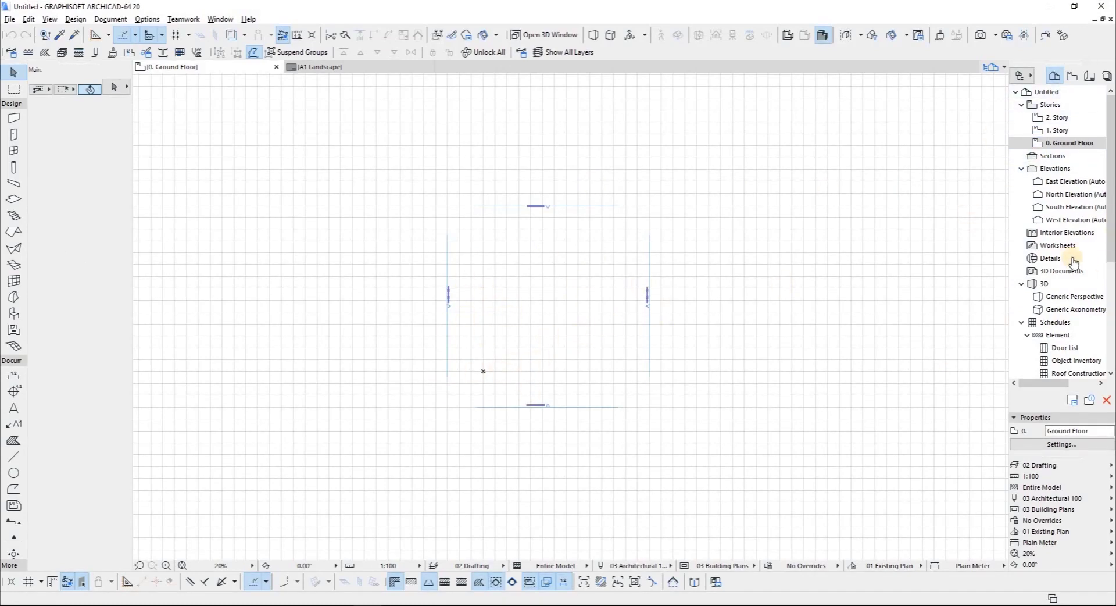
right_click(1050, 245)
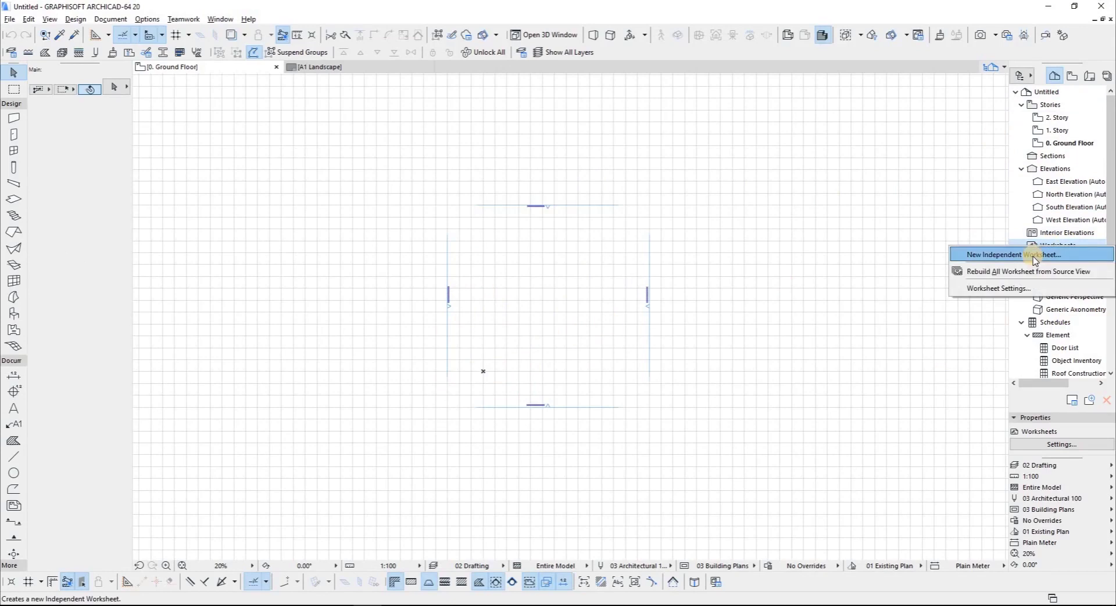
left_click(1034, 259)
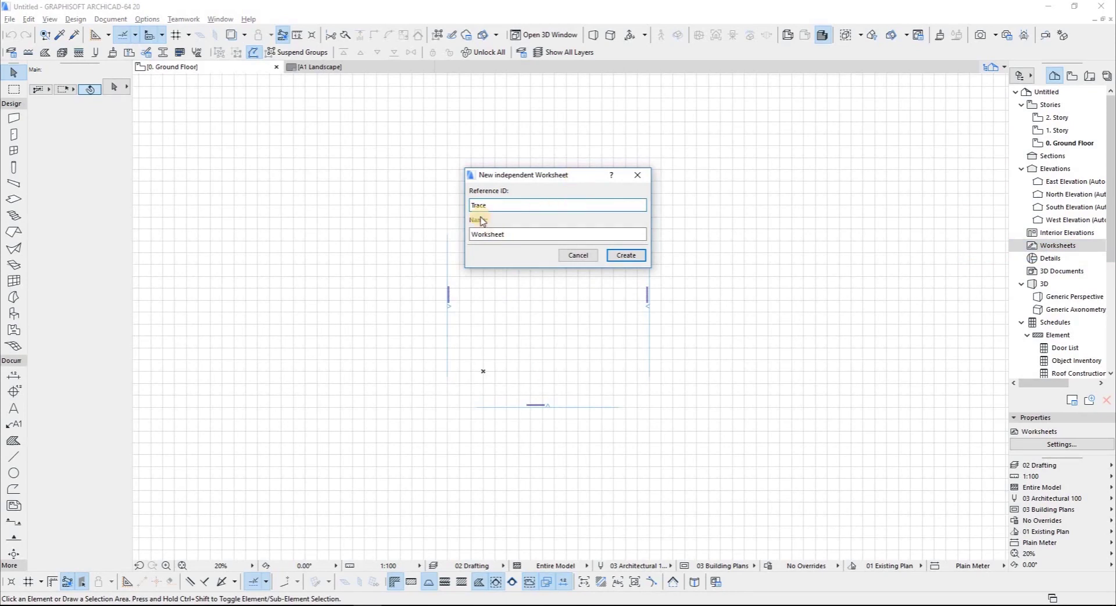
key("ctrl+a")
left_click(579, 255)
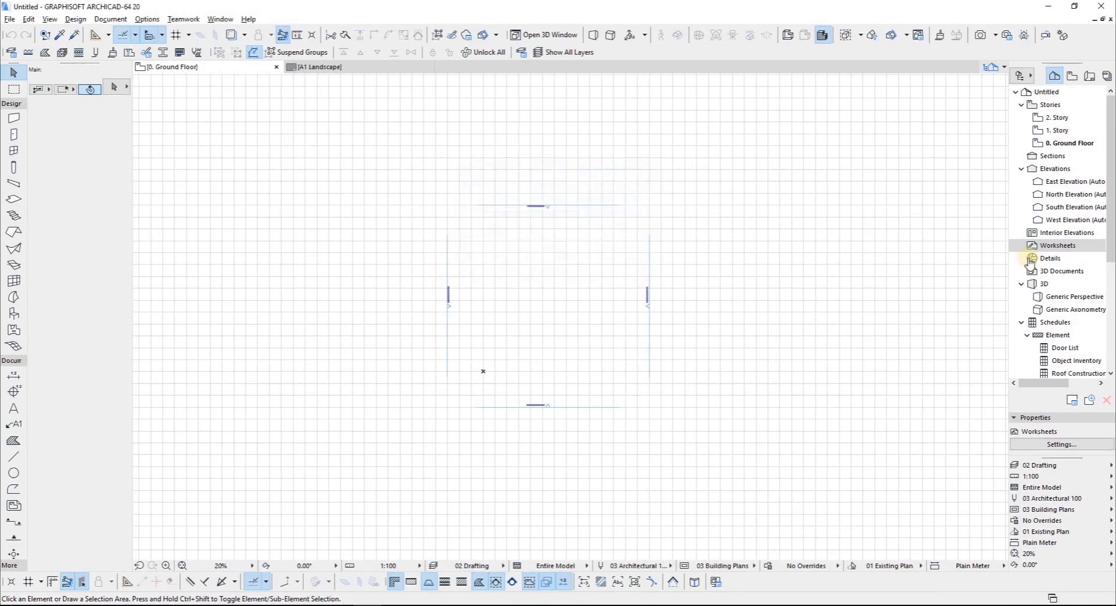
Step: Create a new independent worksheet with the reference ID W-01 and the name Trace
right_click(1011, 248)
left_click(988, 254)
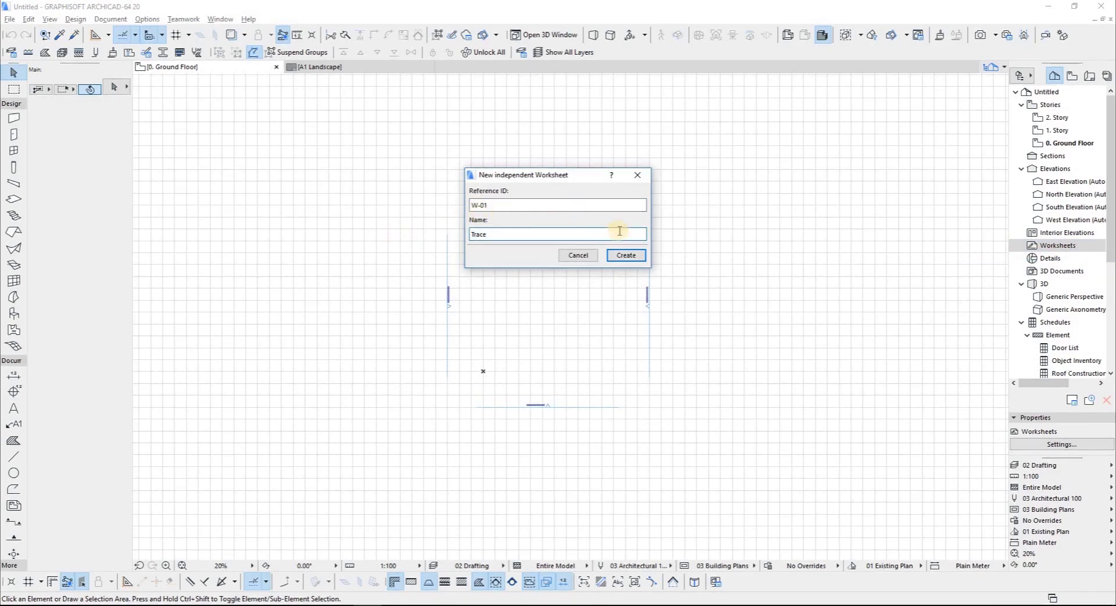
left_click(622, 257)
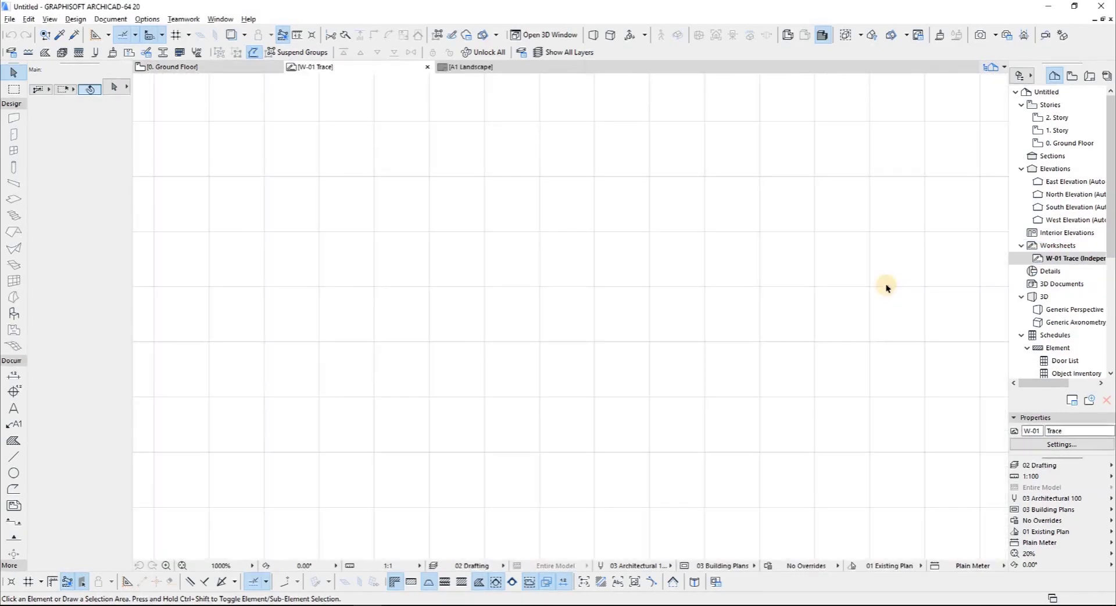
Step: Try to place Floor Layout.dwg from the desktop onto the Trace worksheet
scroll(328, 346, "down", 4)
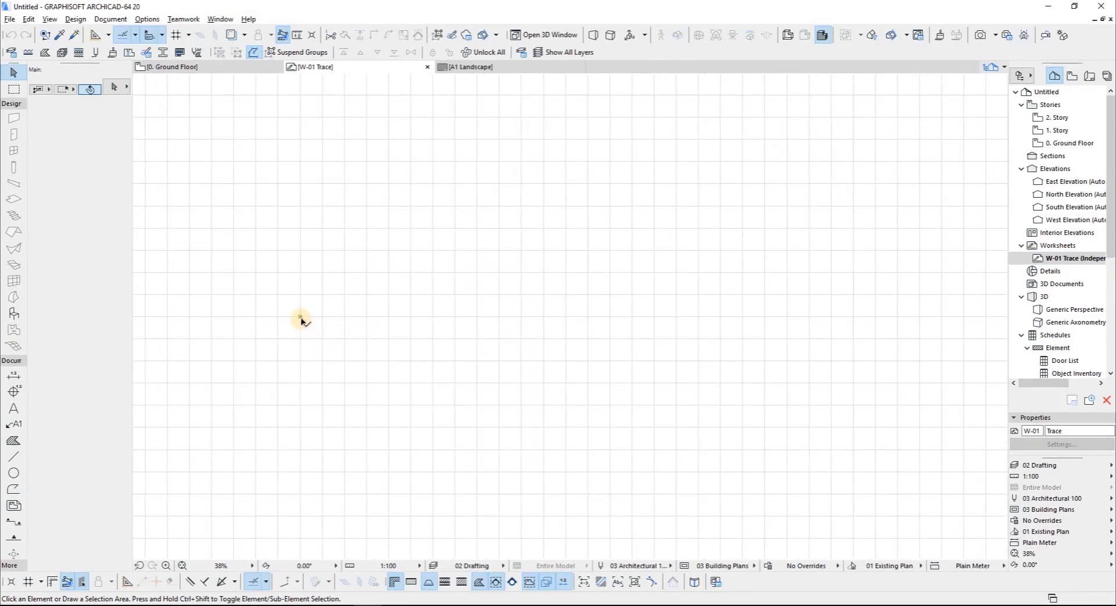
left_click_drag(324, 312, 390, 356)
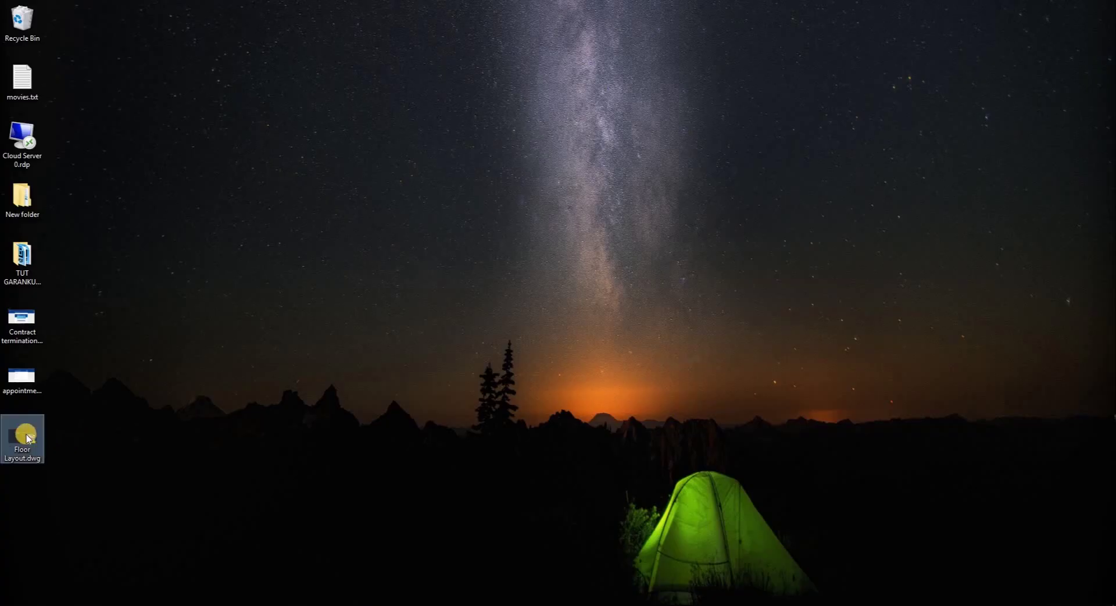
left_click_drag(343, 388, 399, 471)
left_click_drag(378, 565, 508, 296)
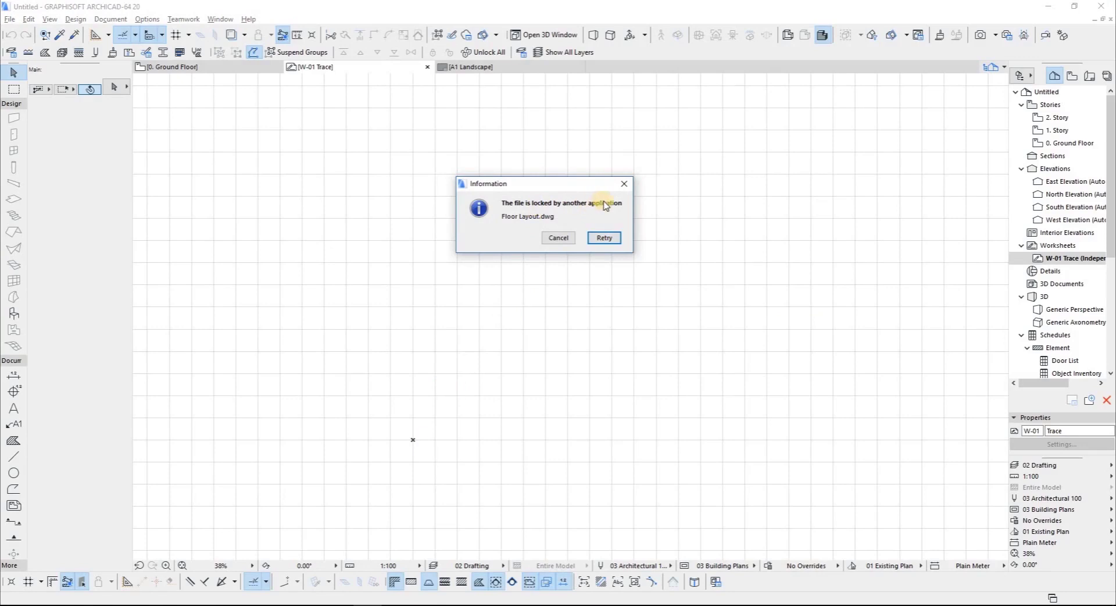
left_click(603, 238)
key("Return")
key("Return")
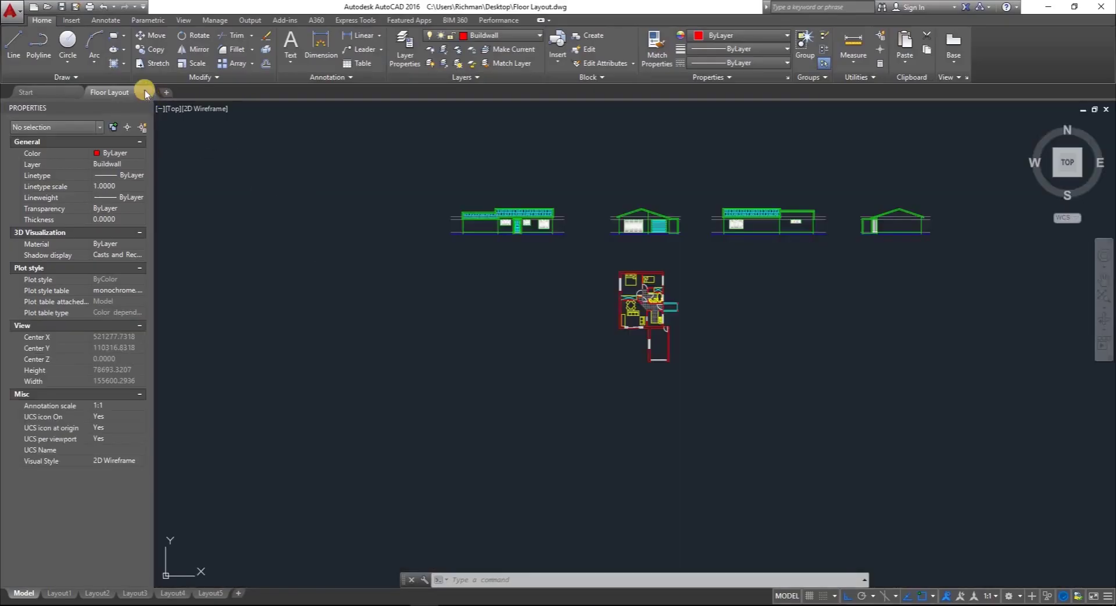
Step: Close Floor Layout in AutoCAD and place the file on ARCHICAD's Trace worksheet with 1 millimeter drawing units, skipping all missing fonts
left_click(145, 91)
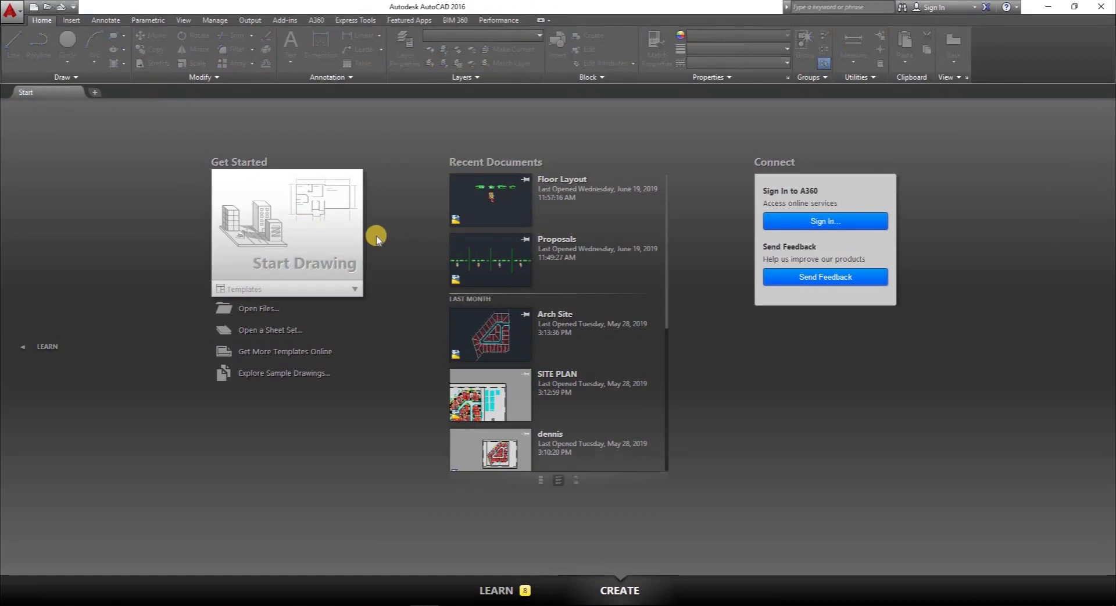
left_click(1045, 7)
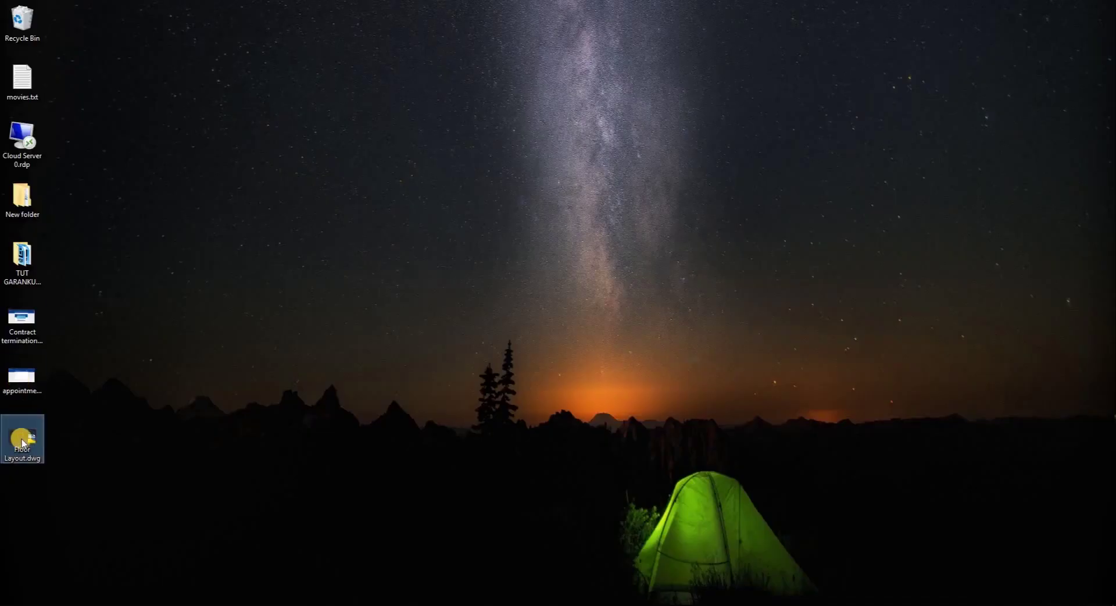
left_click_drag(22, 439, 423, 394)
mouse_move(453, 517)
left_mouse_down()
mouse_move(372, 602)
mouse_move(474, 367)
left_mouse_up()
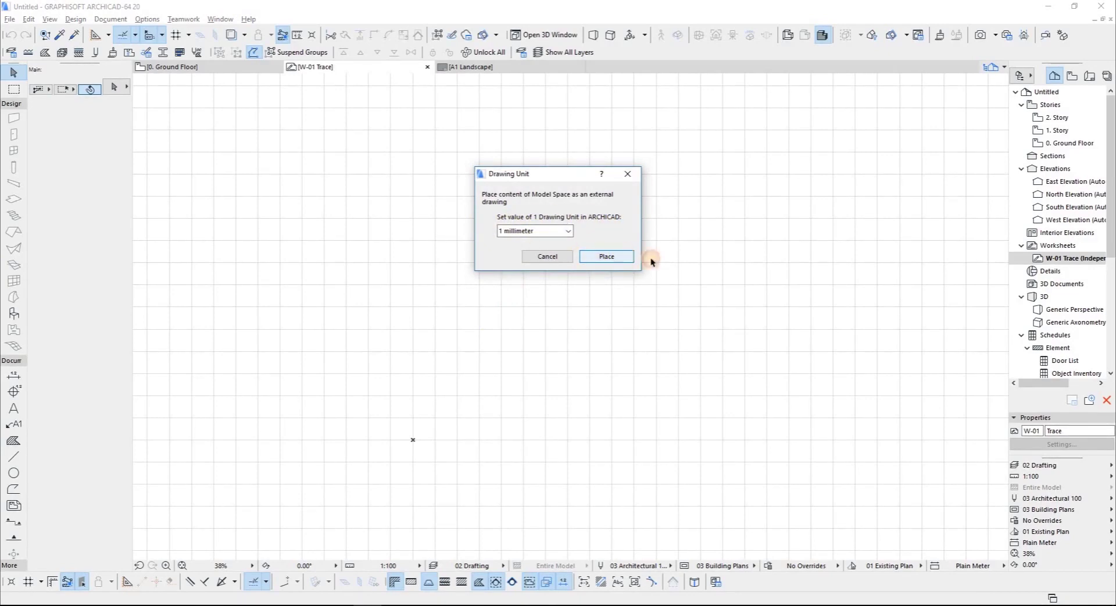
left_click(626, 260)
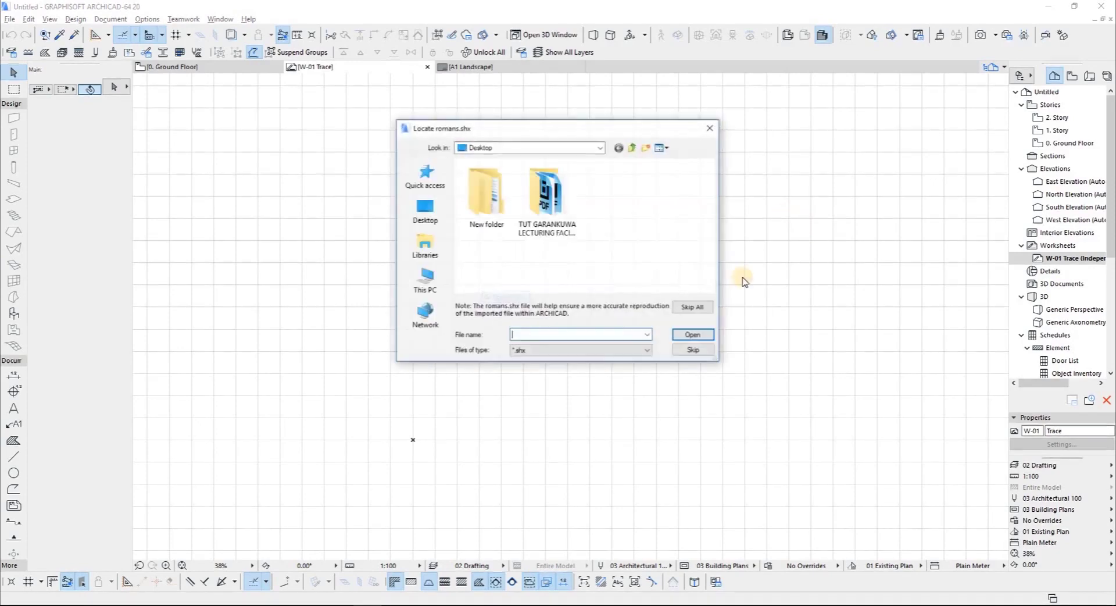
left_click(701, 306)
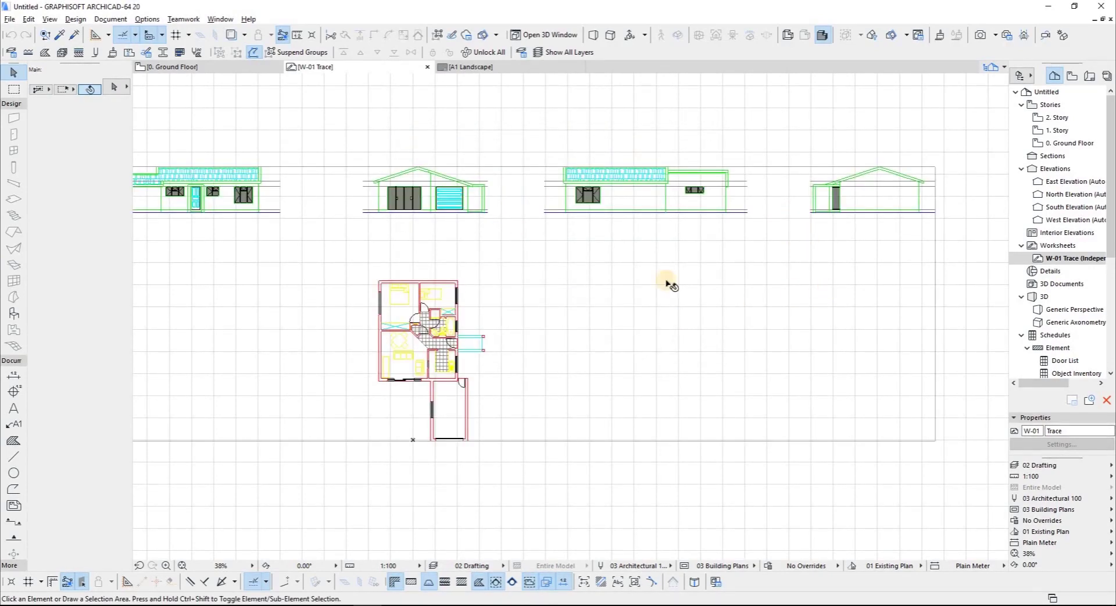
Step: Offset the placed drawing frame's upper edge to just above the floor plan, cropping out the elevations at a height of about 15679 mm
left_click(747, 298)
scroll(734, 302, "down", 3)
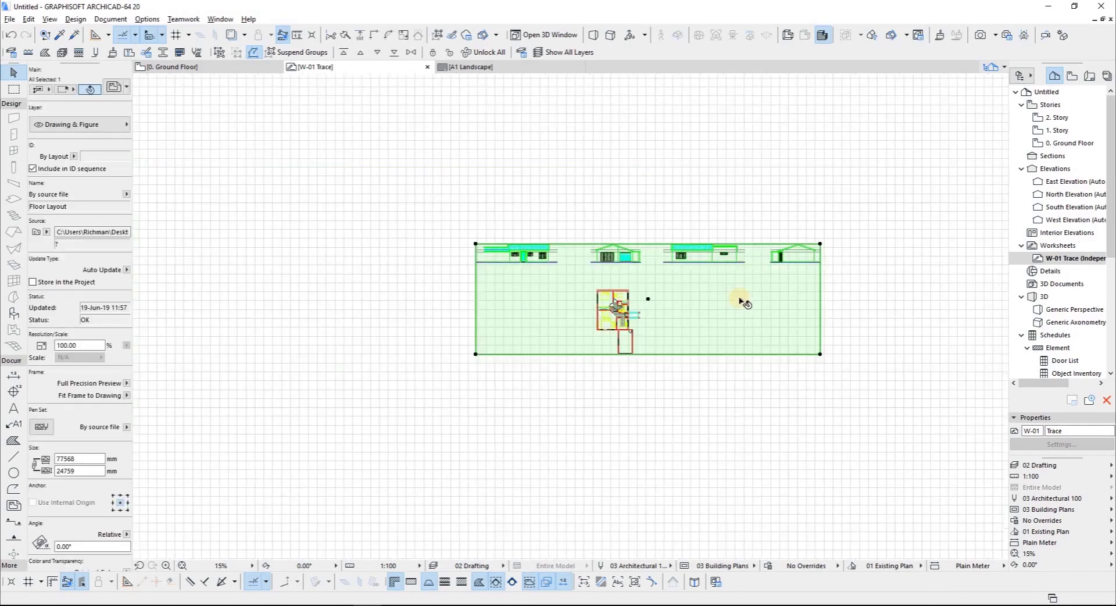
scroll(511, 317, "up", 3)
scroll(509, 317, "down", 3)
scroll(640, 318, "up", 3)
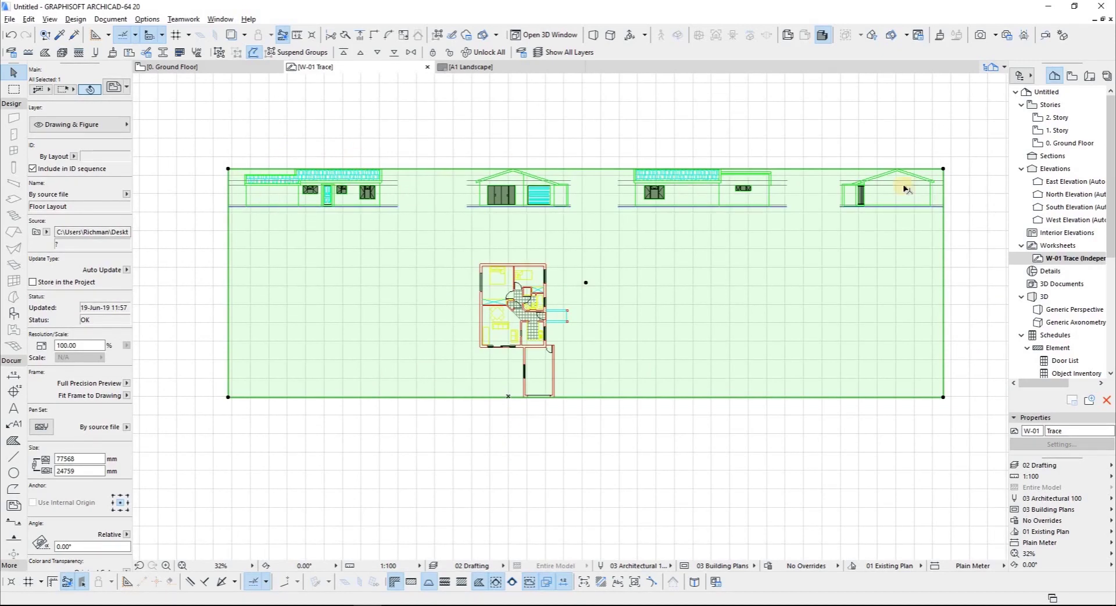
left_click(591, 169)
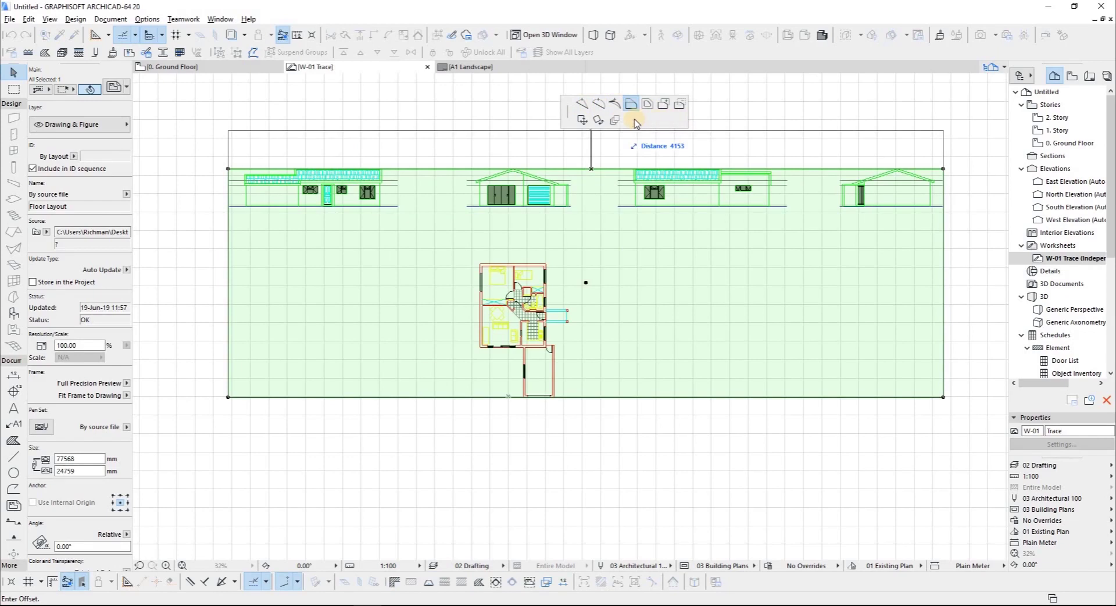
key("Tab")
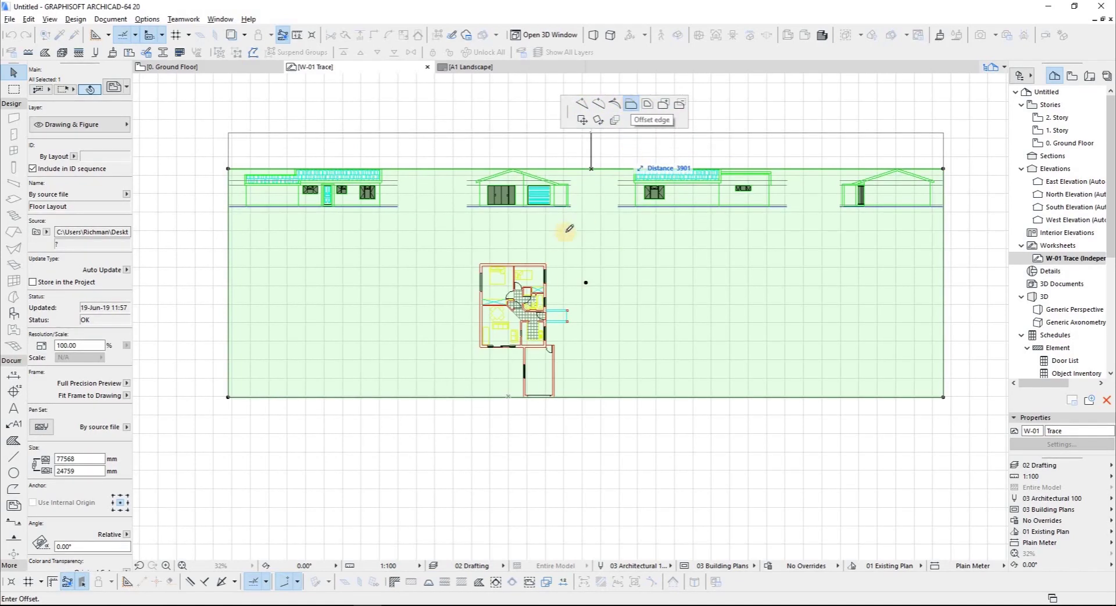
left_click(925, 340)
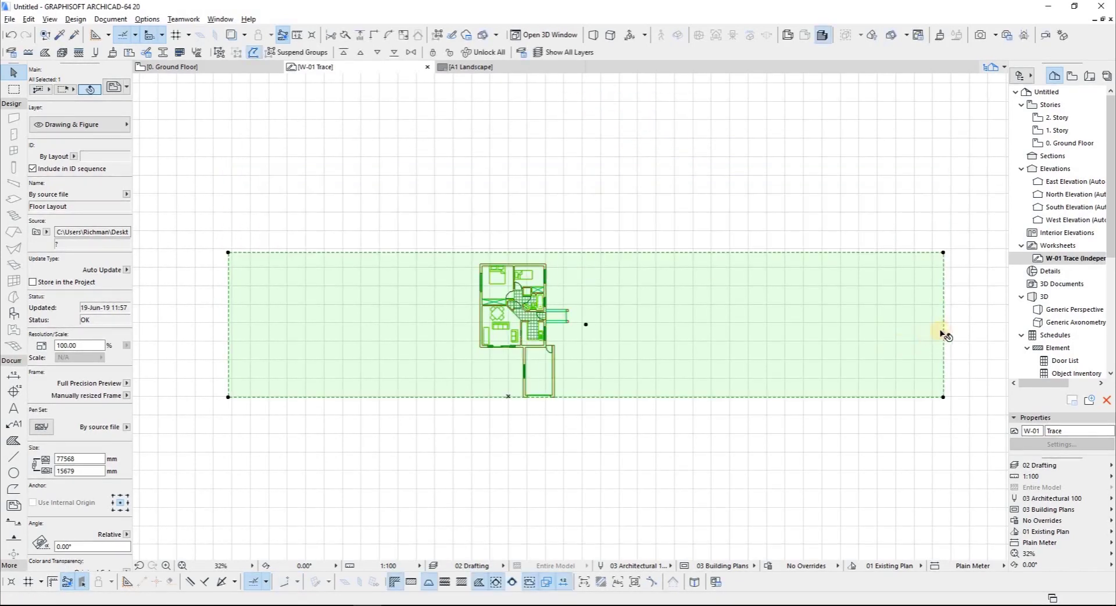
Step: Offset the drawing frame's right and left edges in close around the floor plan, cropping the frame to a width of about 12728 mm
left_click(582, 307)
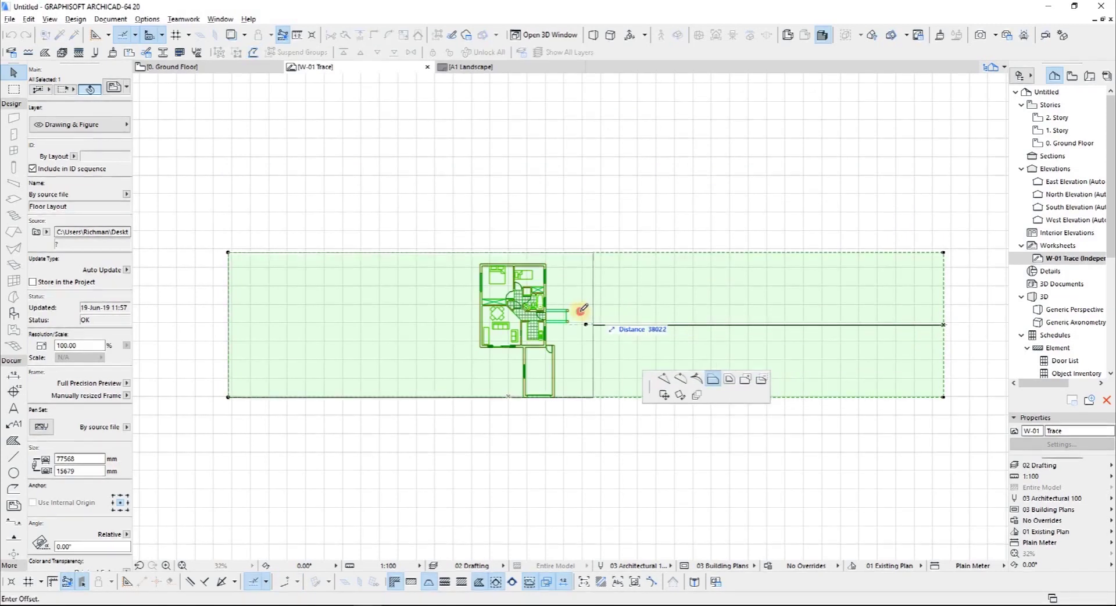
left_click(228, 324)
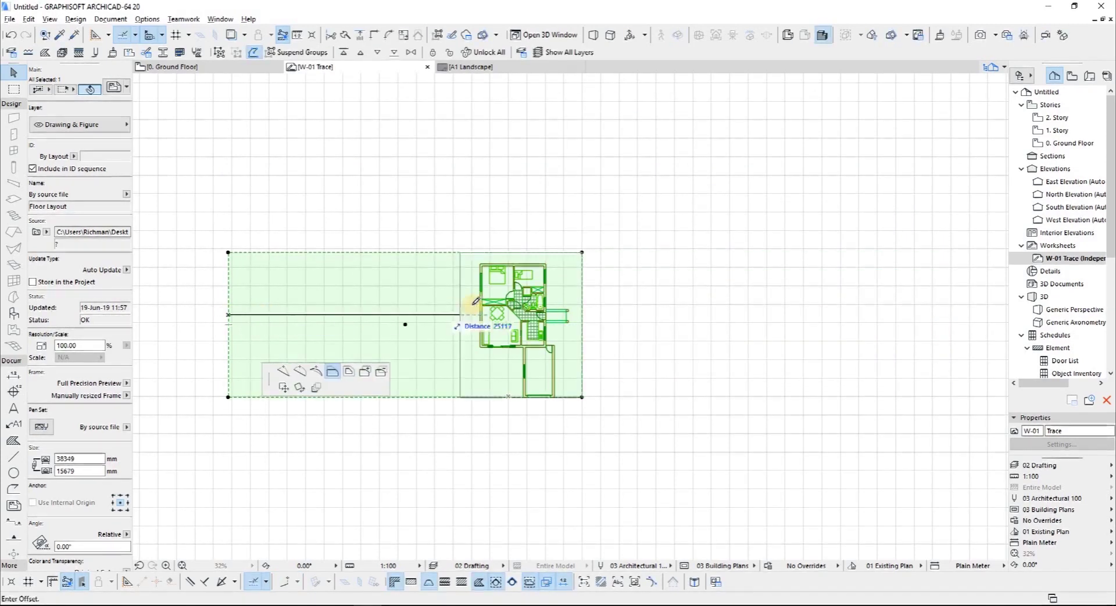
left_click(465, 324)
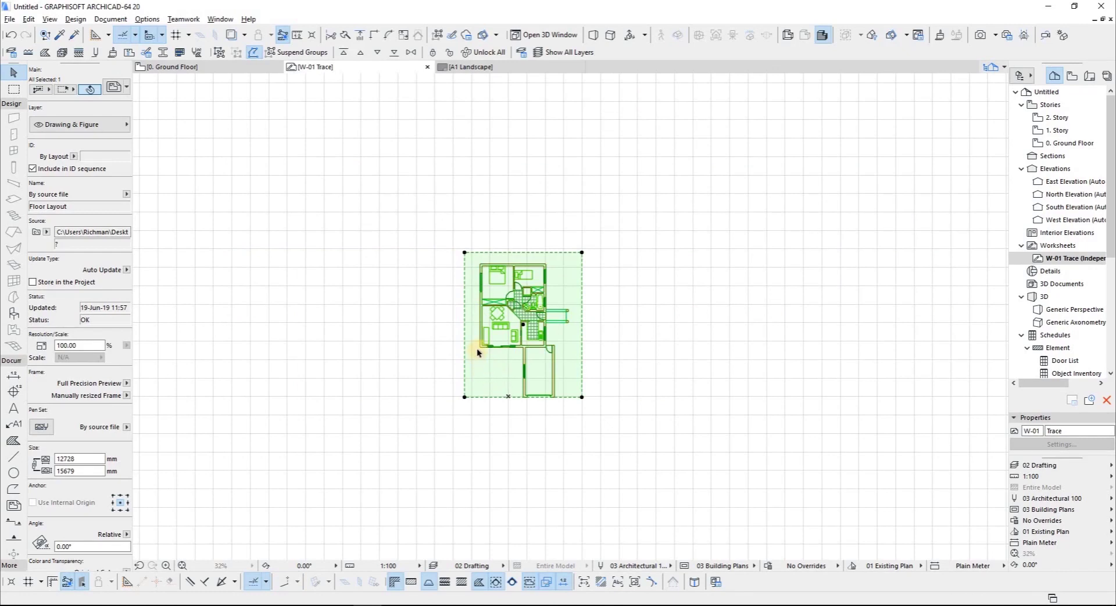
Step: Move the drawing horizontally so the plan's left wall aligns with the origin, and extend its frame downward to a height of about 16761 mm
key("ctrl+d")
left_click(478, 347)
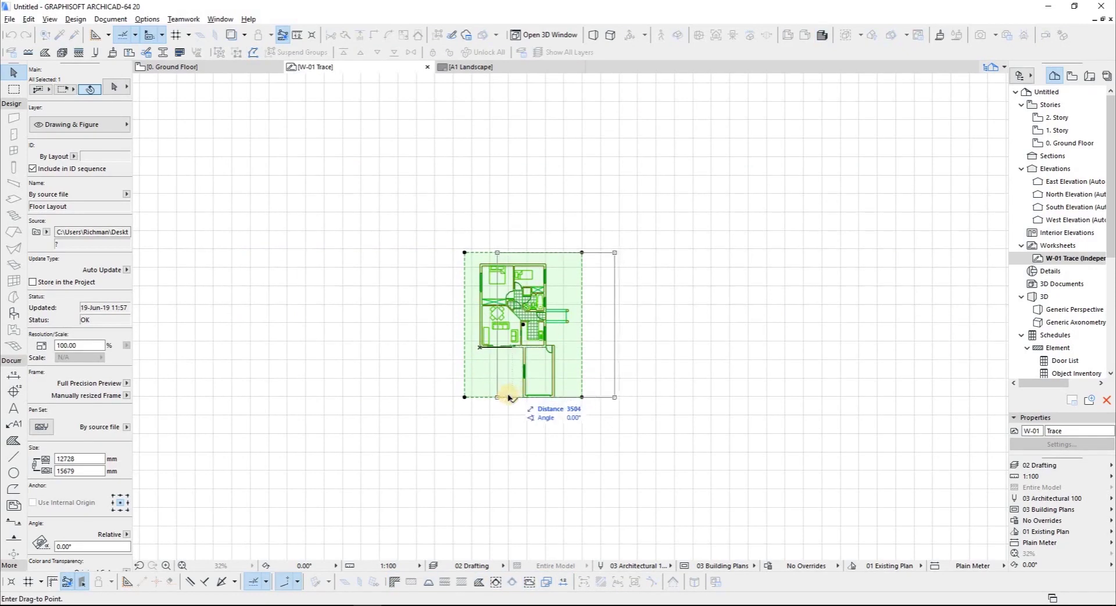
left_click(515, 398)
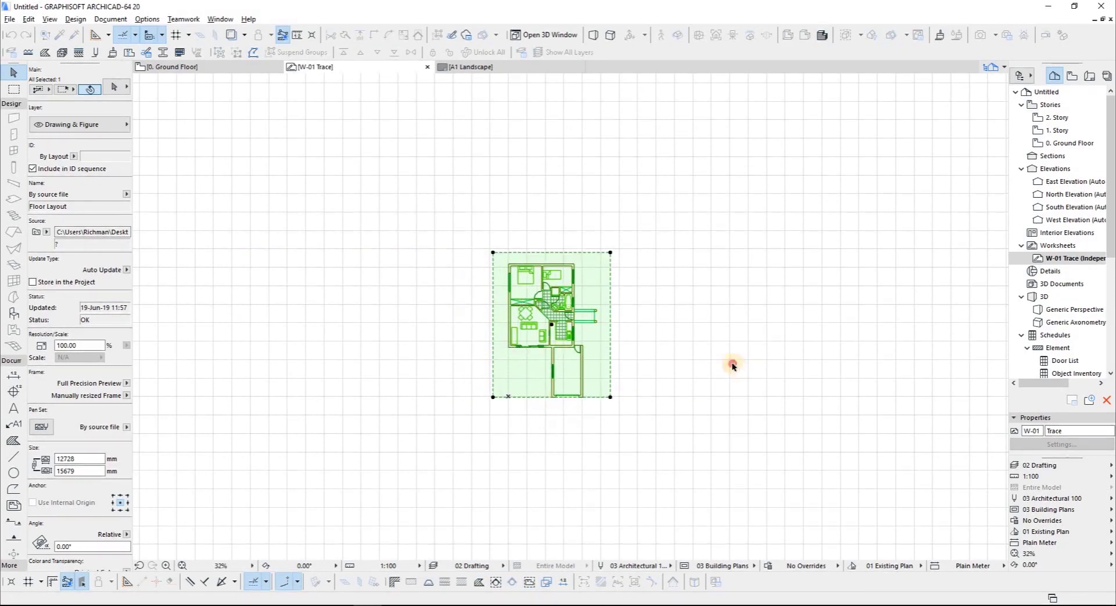
left_click(605, 399)
key("Escape")
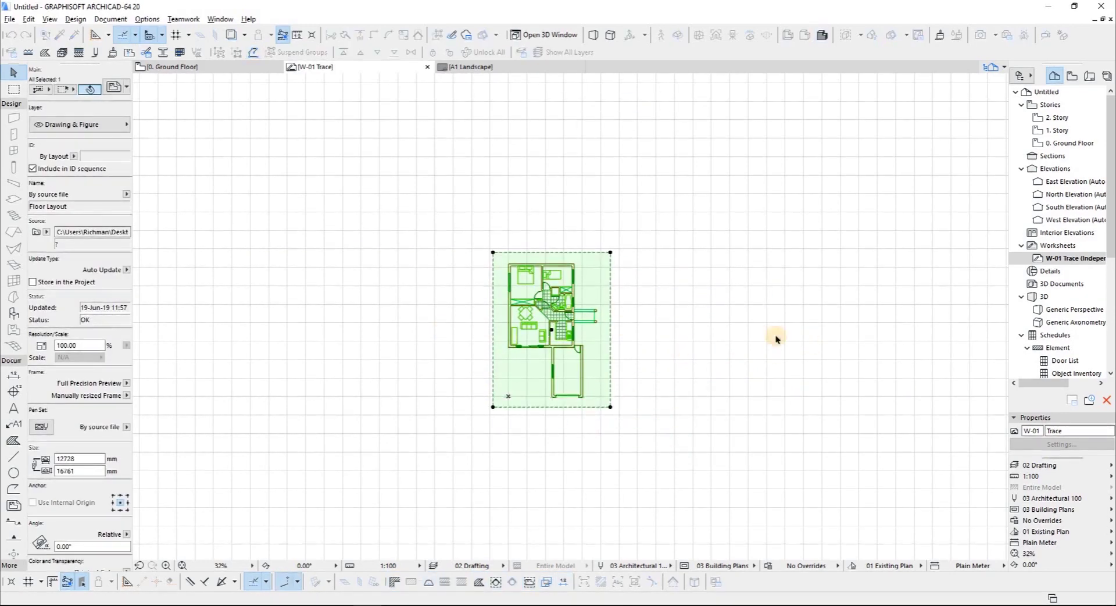
key("Escape")
Step: Open the Ground Floor story and show the W-01 Trace worksheet as its trace reference
scroll(535, 357, "up", 3)
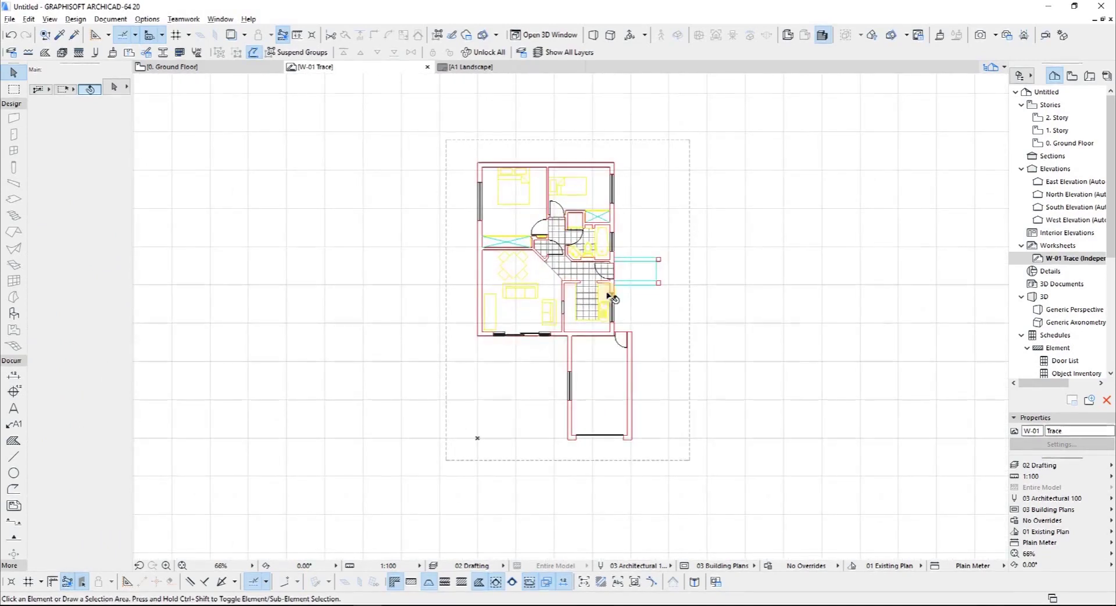
scroll(607, 348, "up", 3)
scroll(606, 297, "down", 2)
scroll(606, 297, "down", 3)
scroll(592, 381, "up", 4)
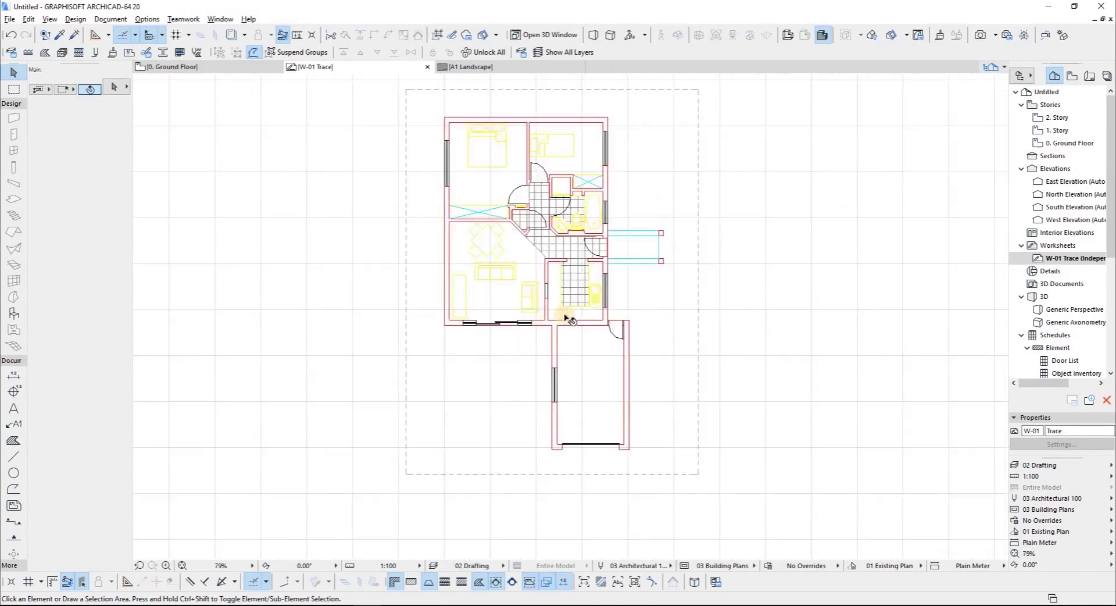
left_click(1080, 145)
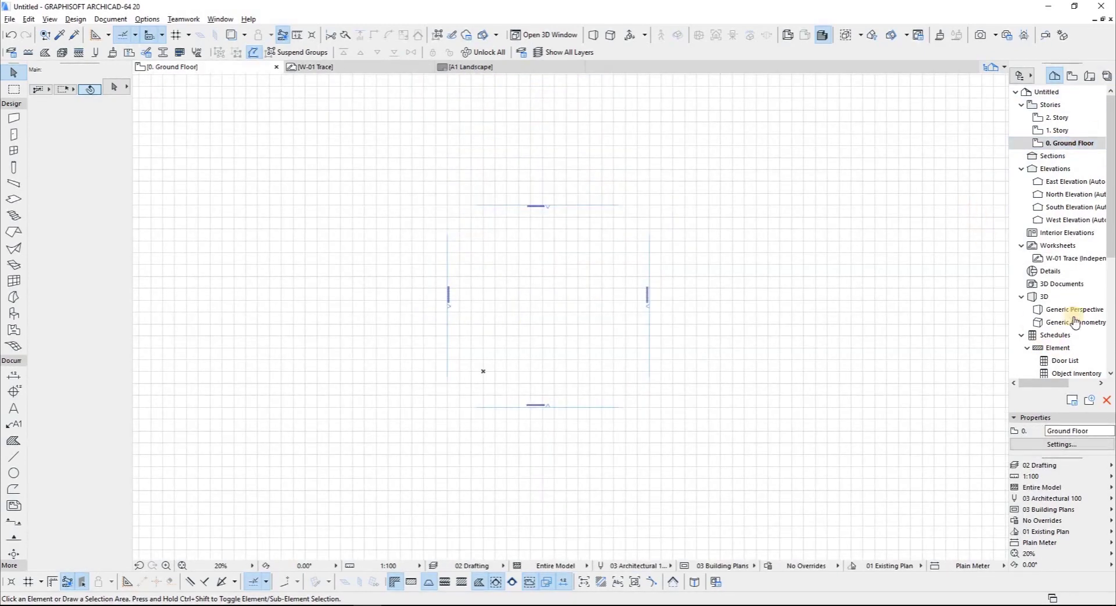
right_click(1077, 257)
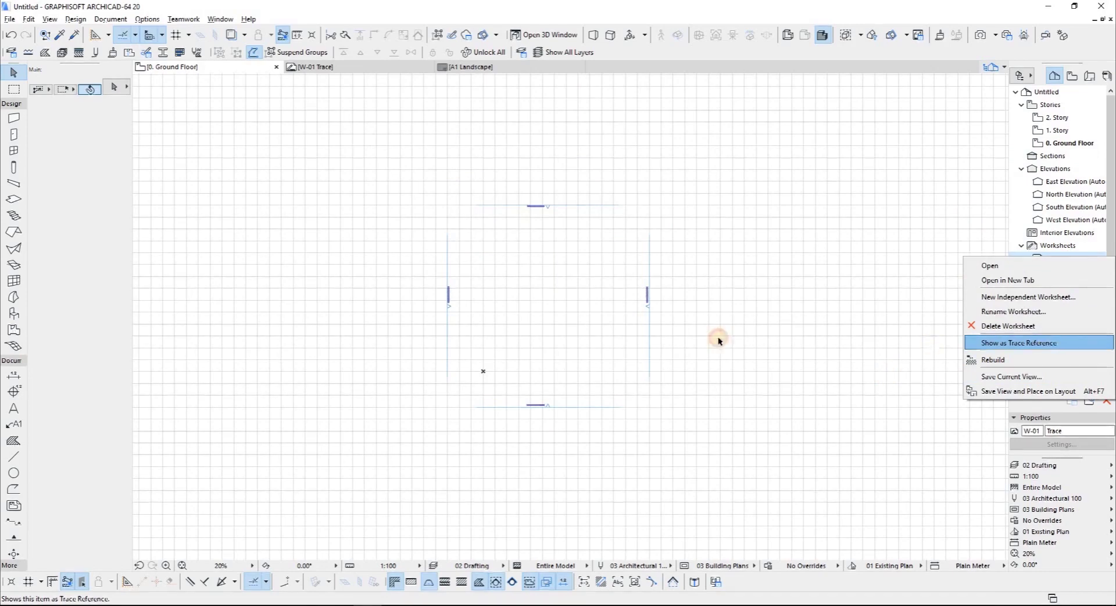
left_click(934, 347)
scroll(411, 357, "up", 4)
scroll(488, 254, "up", 4)
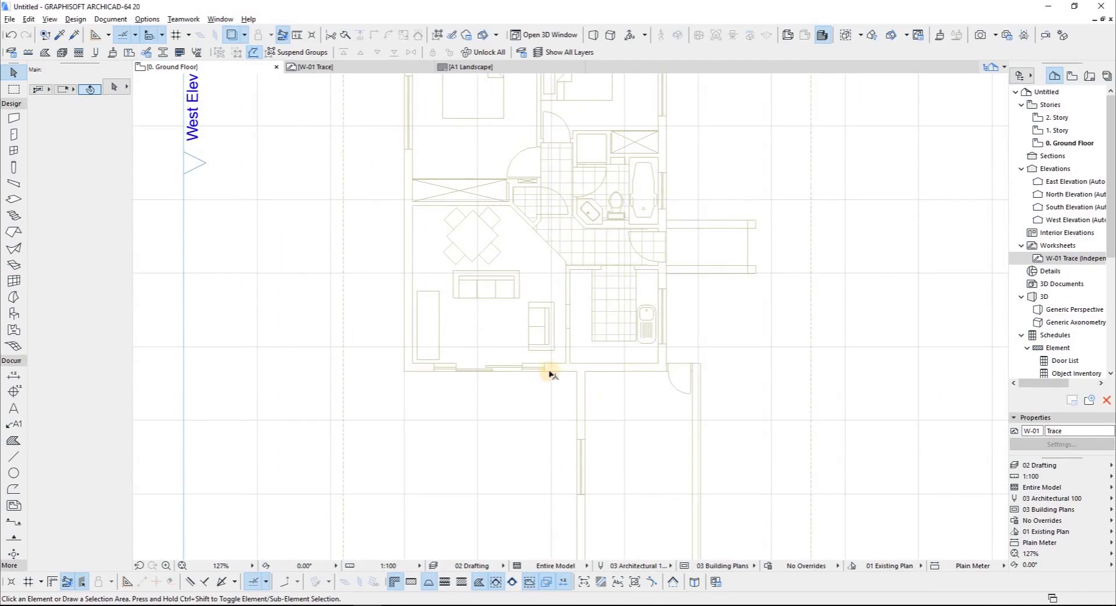
scroll(525, 297, "down", 5)
scroll(498, 337, "up", 1)
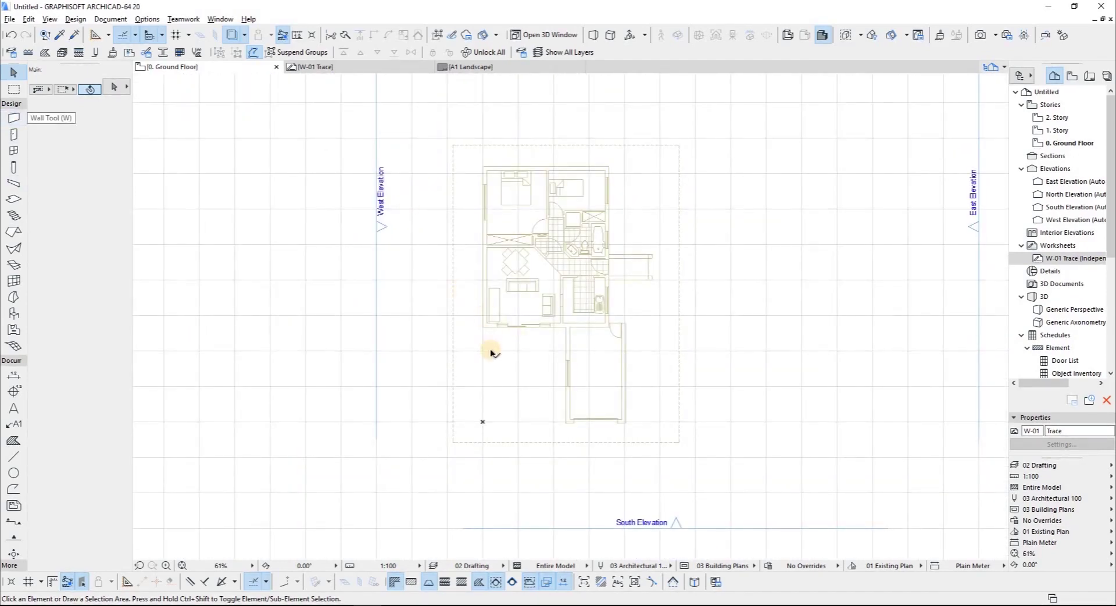
Step: Measure the external wall's thickness at the lower-left corner of the traced living room
scroll(492, 349, "up", 5)
key("m")
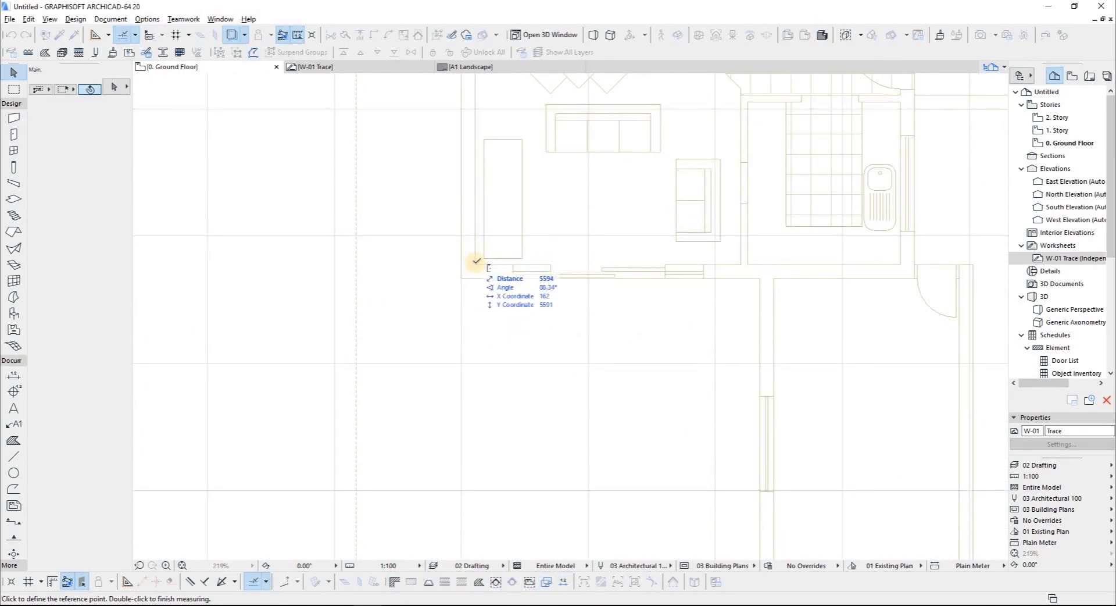
key("Escape")
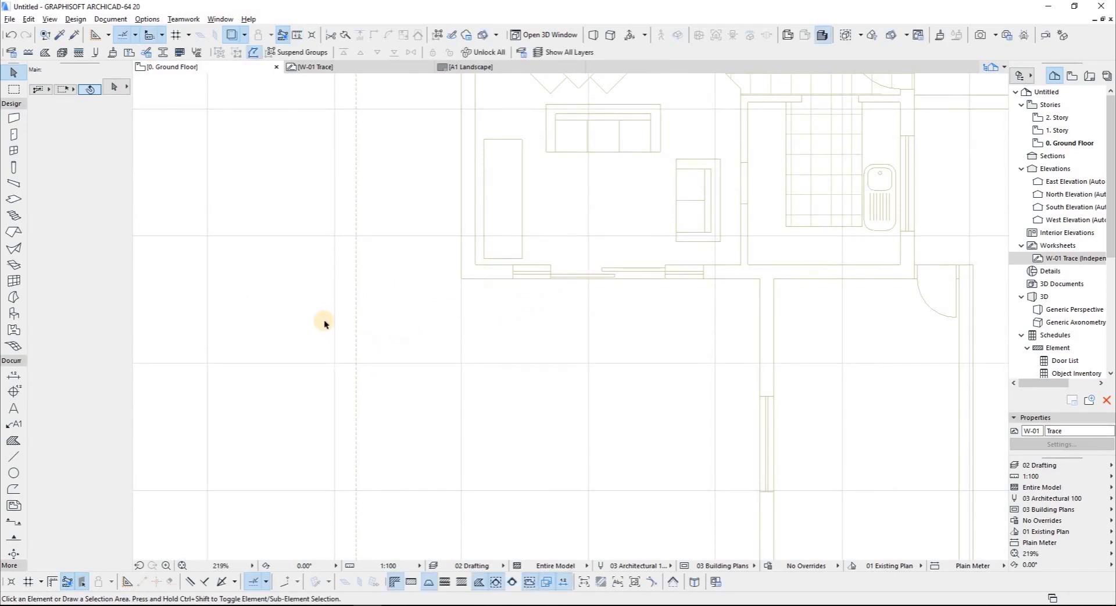
key("m")
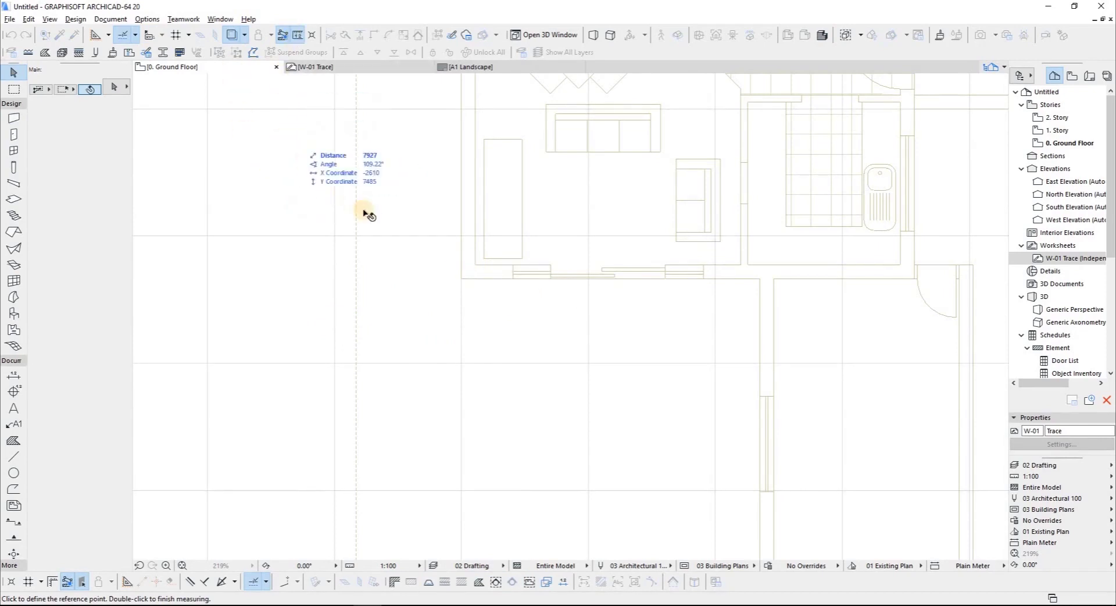
key("Escape")
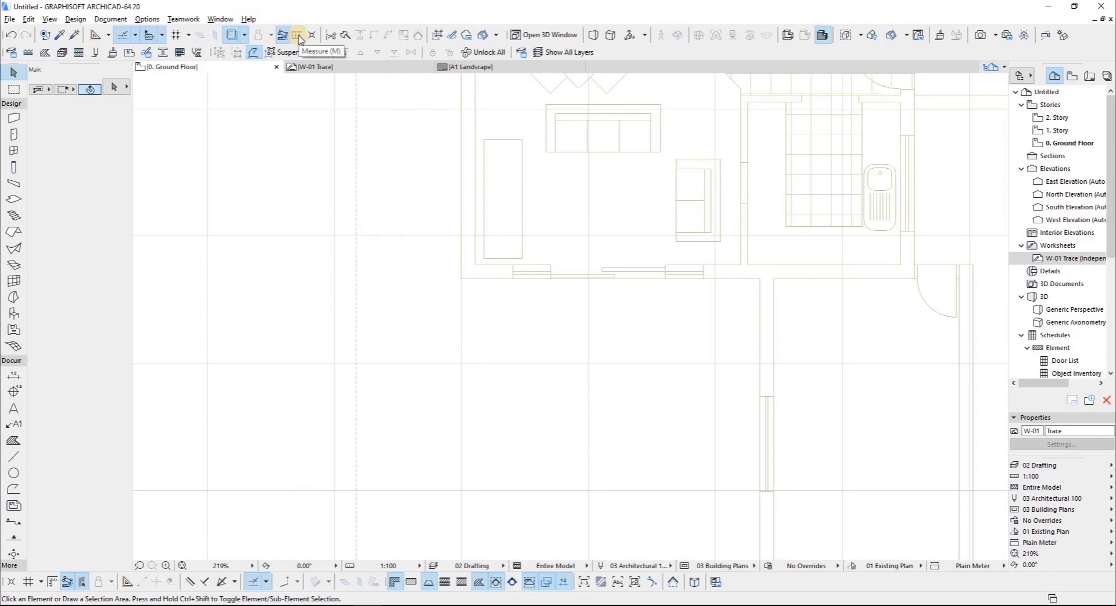
left_click(298, 37)
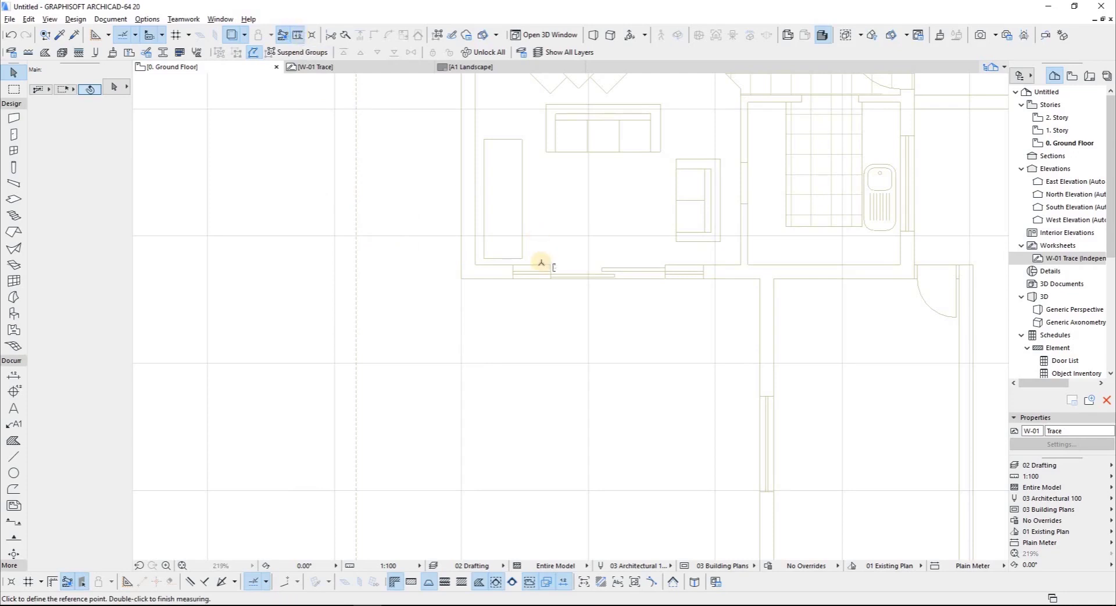
left_click(475, 265)
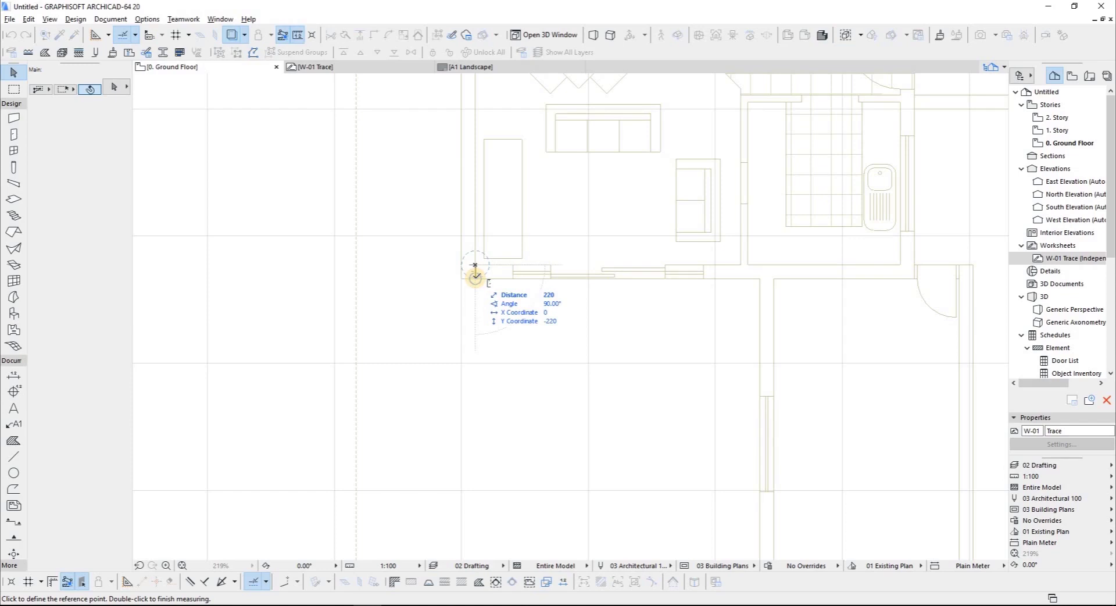
right_click(432, 293)
key("Escape")
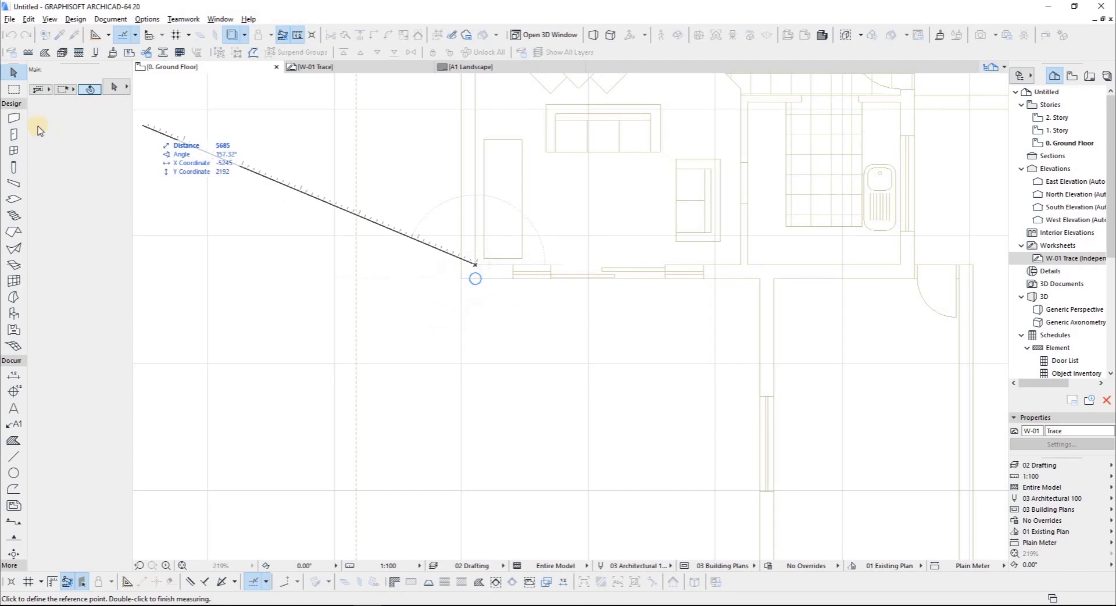
key("Escape")
Step: Set up the Wall tool with a generic structural building material, the reference line on the Outside Face and a thickness of 220 mm
left_click(12, 119)
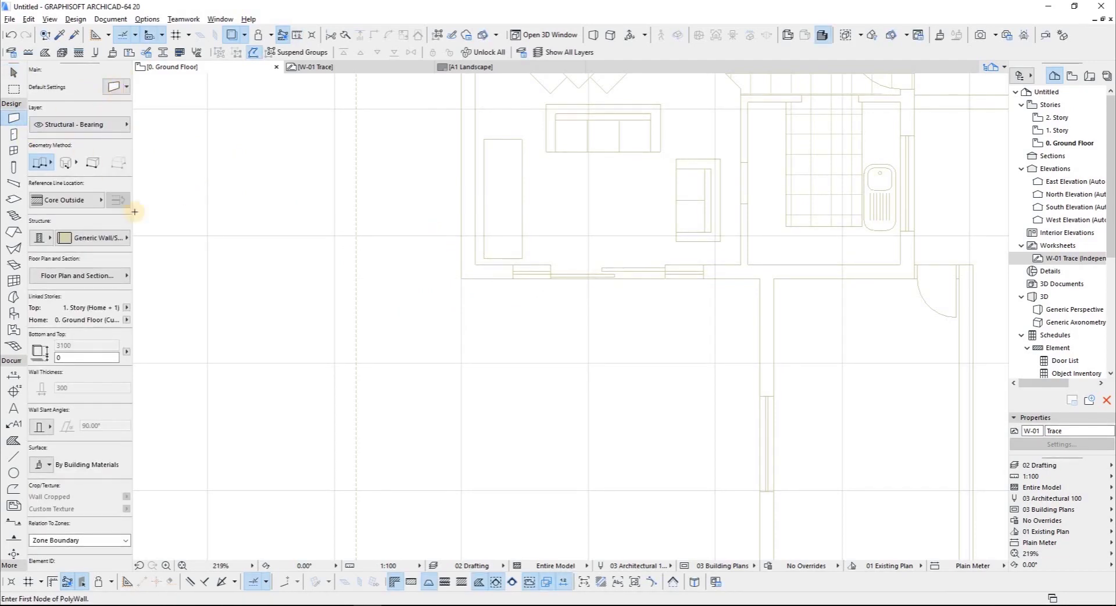
left_click(56, 207)
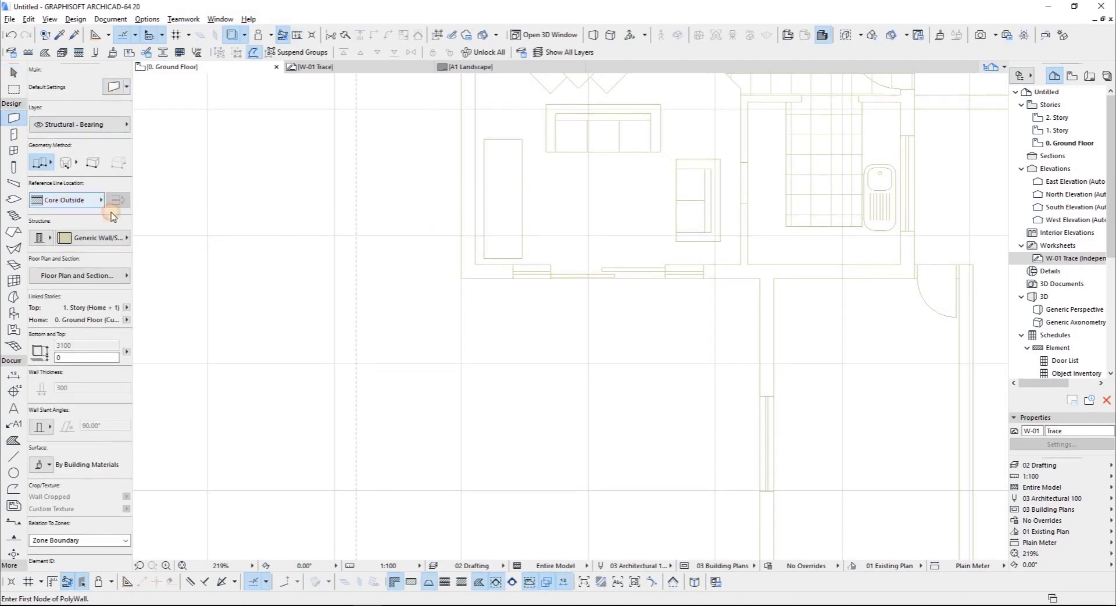
left_click(46, 240)
left_click(78, 236)
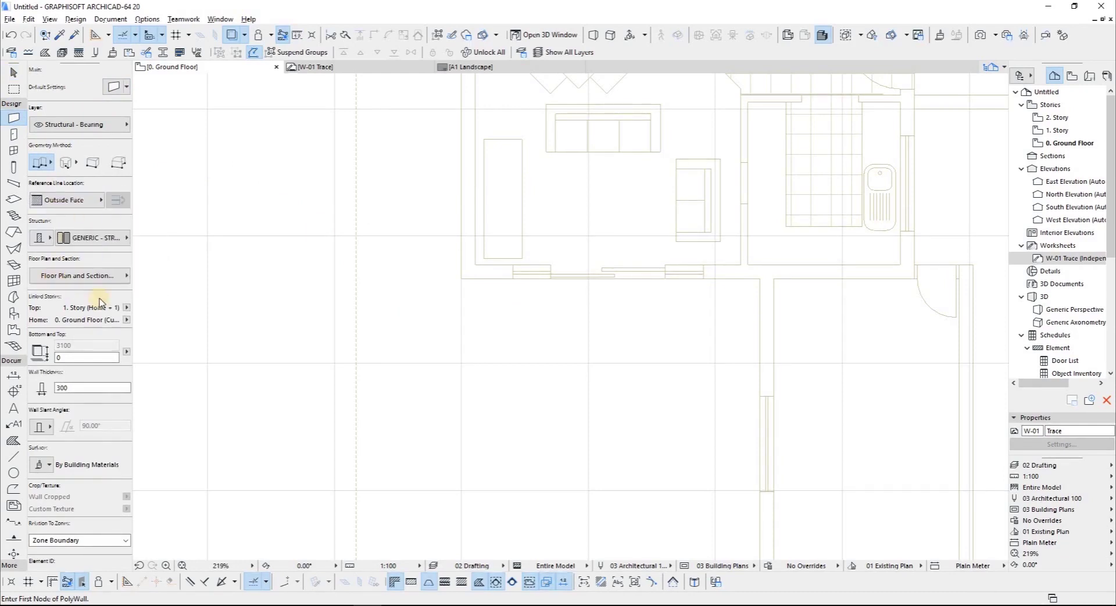
key("Tab")
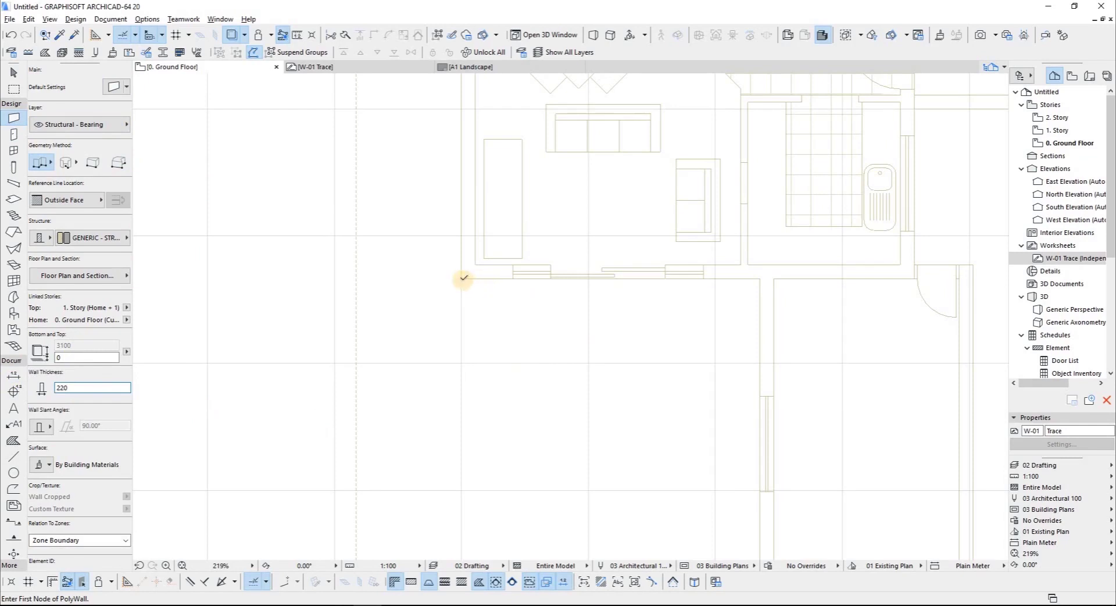
left_click(81, 200)
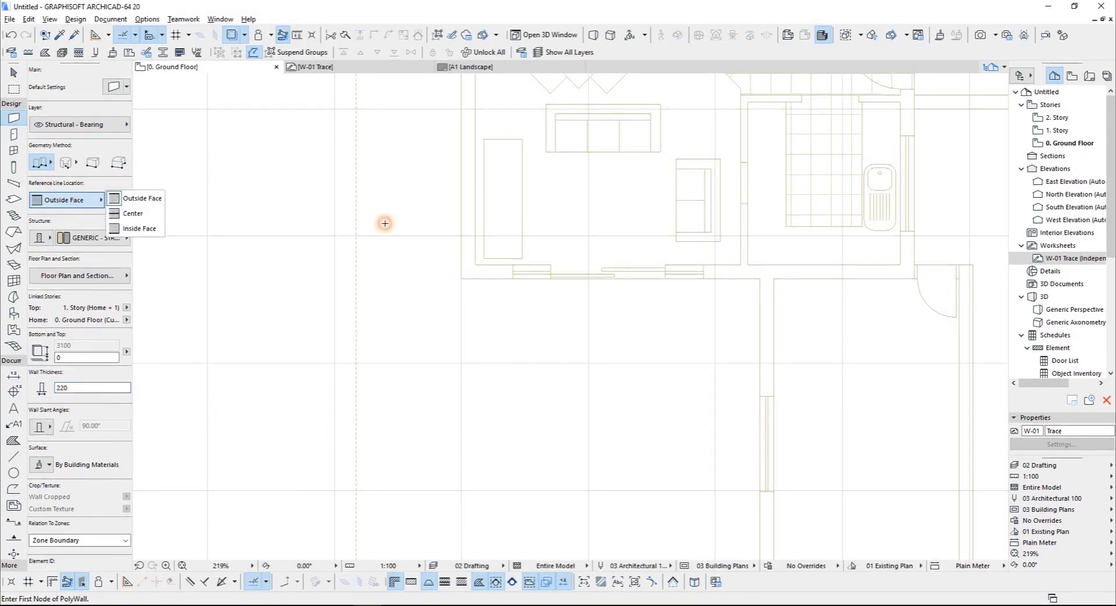
Step: Draw a wall from the living room's lower-left outer corner up along the plan's left exterior face
left_click(475, 155)
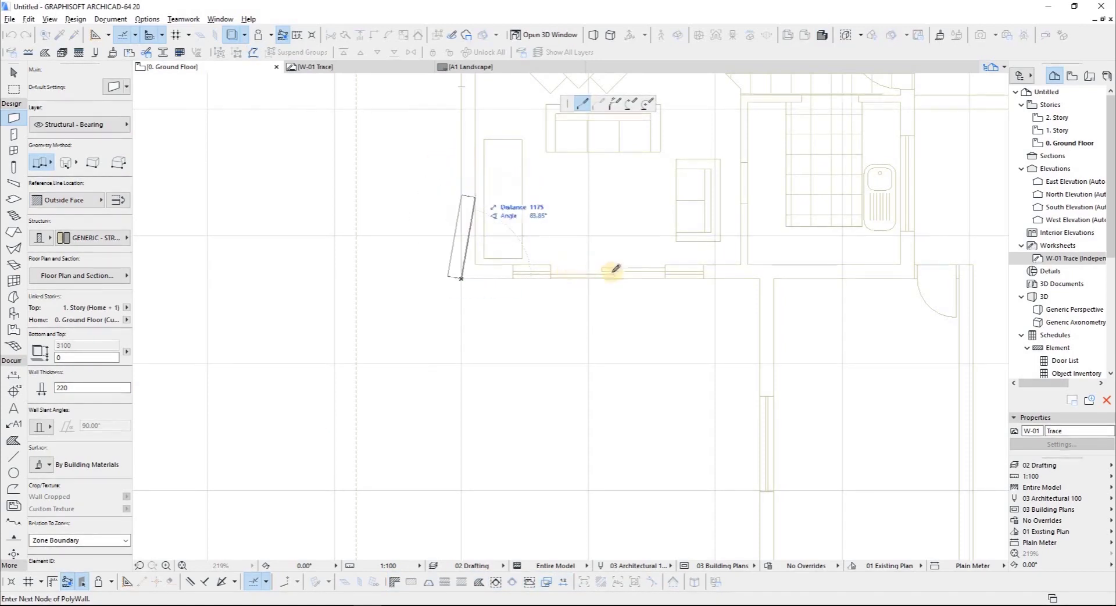
left_click(462, 108)
scroll(558, 214, "down", 4)
scroll(581, 208, "up", 1)
scroll(515, 210, "up", 2)
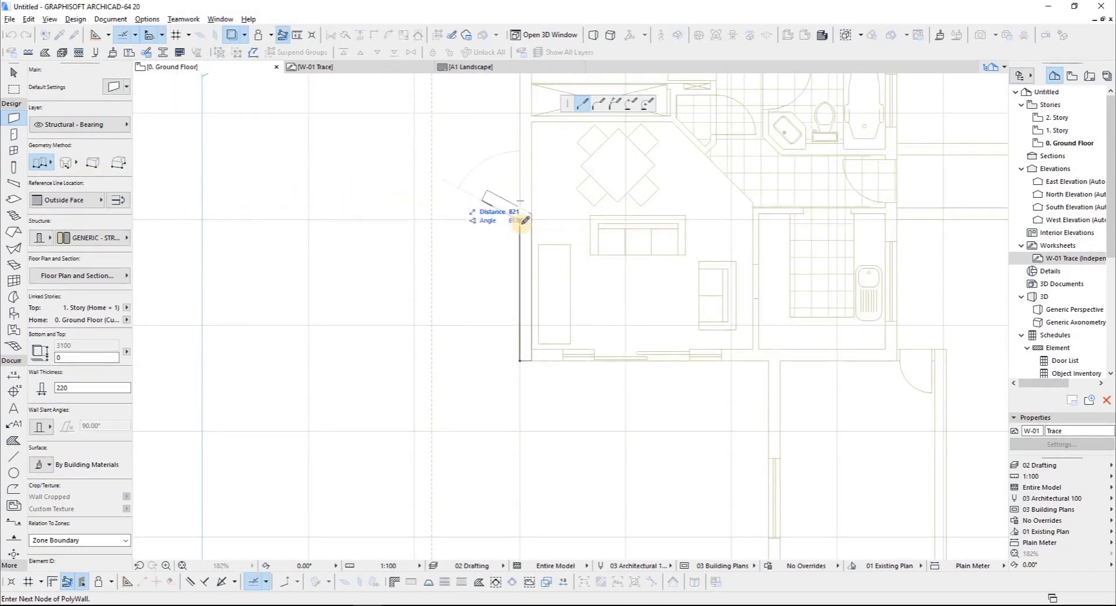
double_click(521, 201)
right_click(544, 169)
key("Escape")
Step: Open the Trace worksheet and explode the Floor Layout drawing into the current view, keeping the original drawing
double_click(1065, 258)
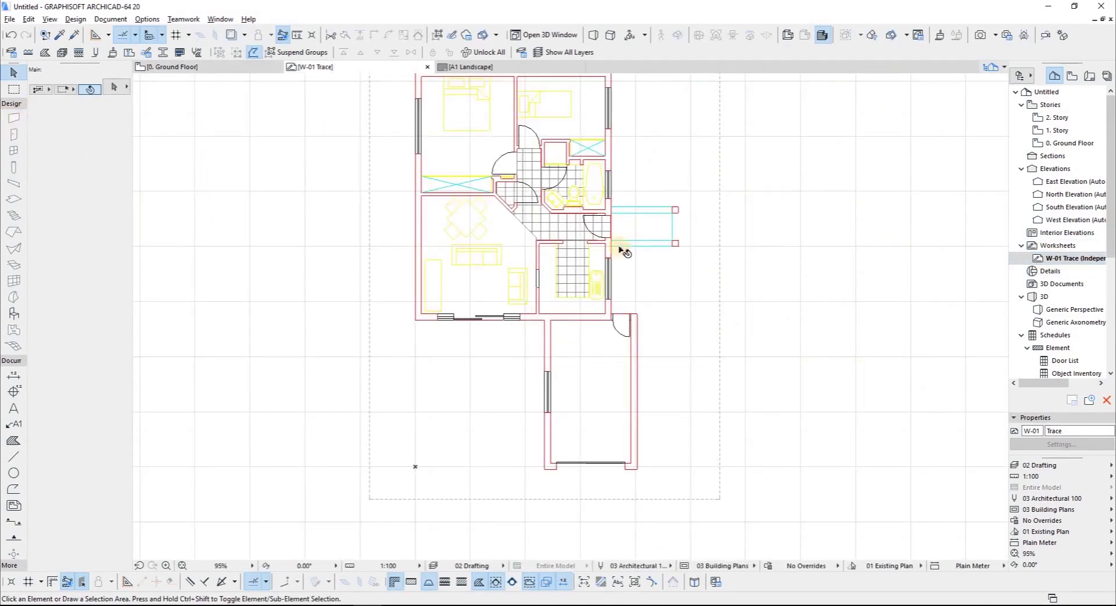
left_click(500, 255)
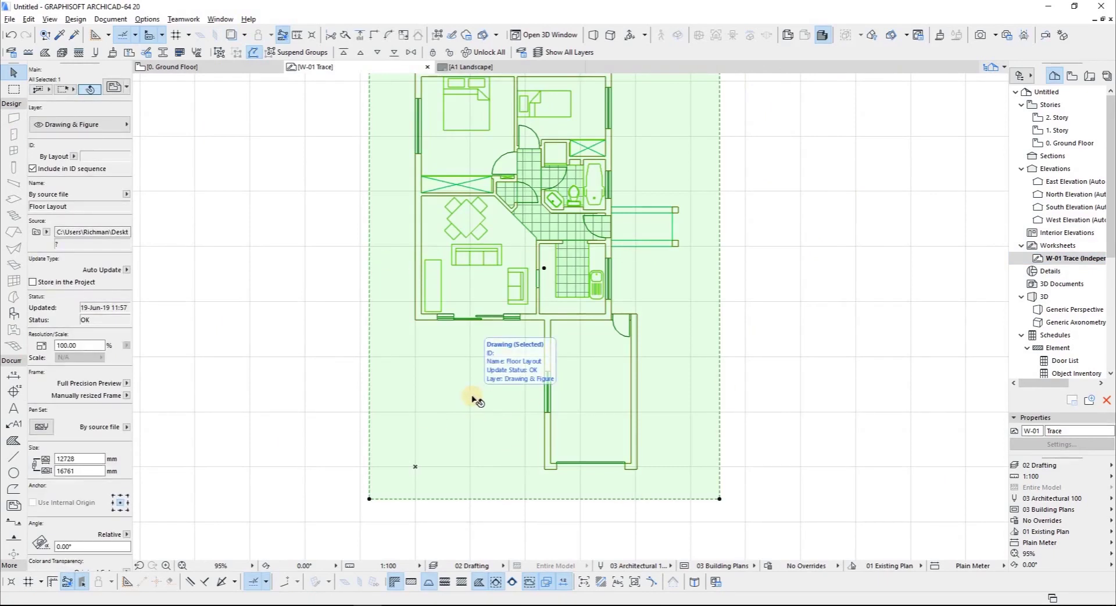
scroll(482, 379, "down", 3)
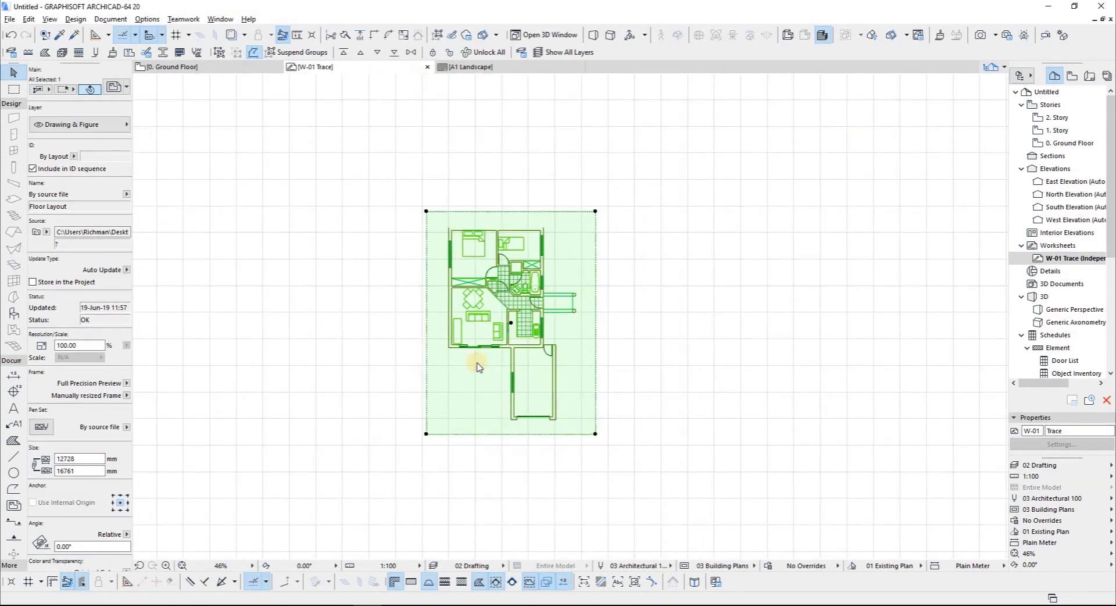
right_click(482, 371)
left_click(520, 432)
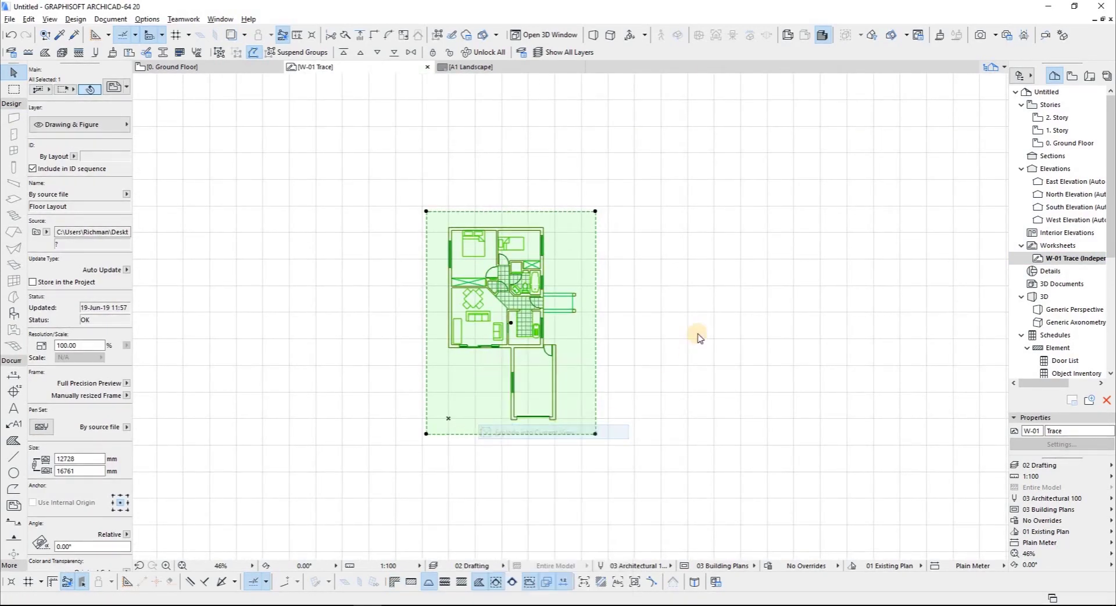
left_click(666, 235)
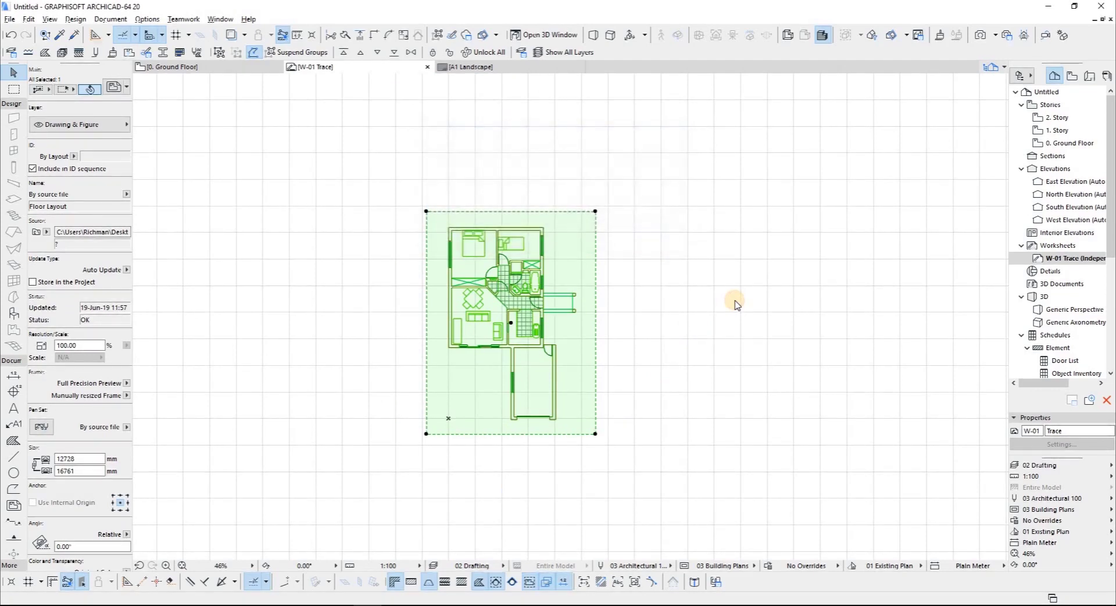
left_click(606, 291)
left_click(562, 255)
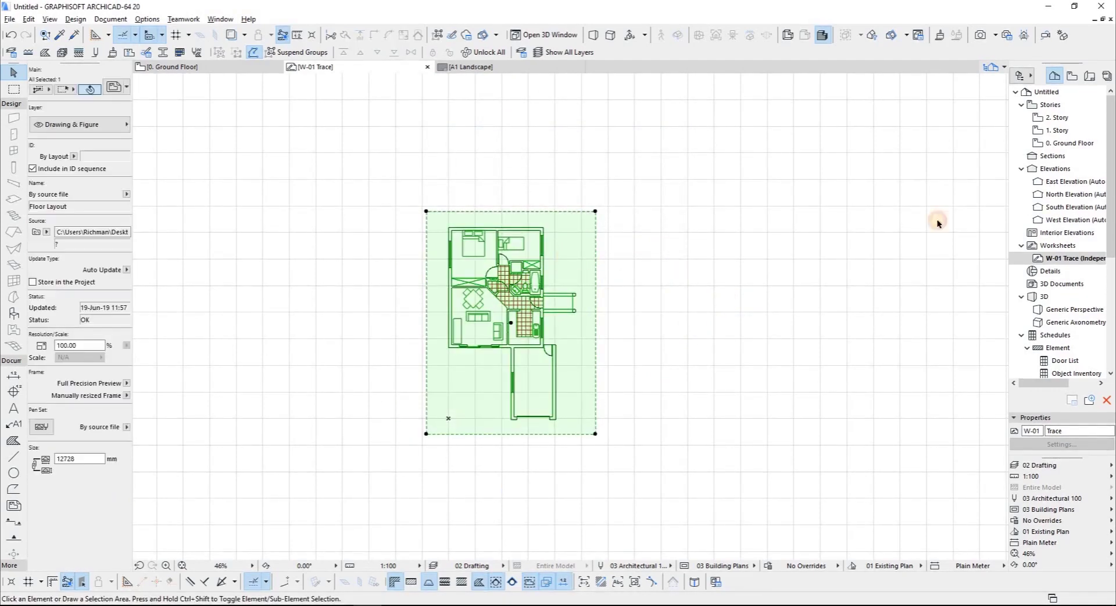
Step: Move the original Floor Layout drawing to the right, clear of the exploded linework
left_click(561, 256)
left_click(859, 192)
key("Escape")
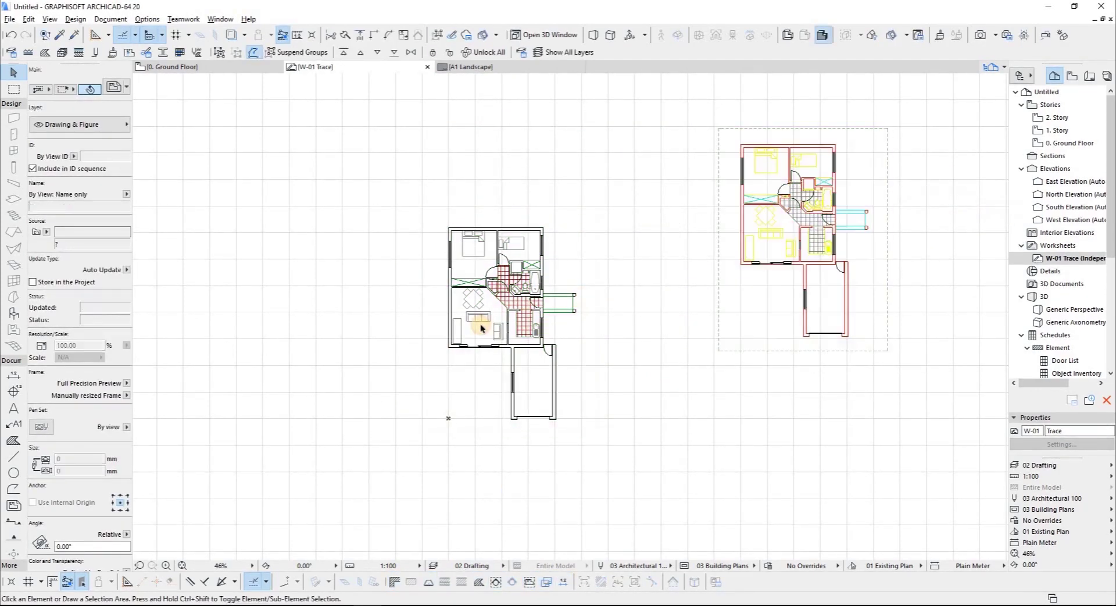
Step: Select all the exploded floor plan elements to examine what the drawing was broken into
scroll(907, 192, "up", 3)
scroll(945, 182, "down", 3)
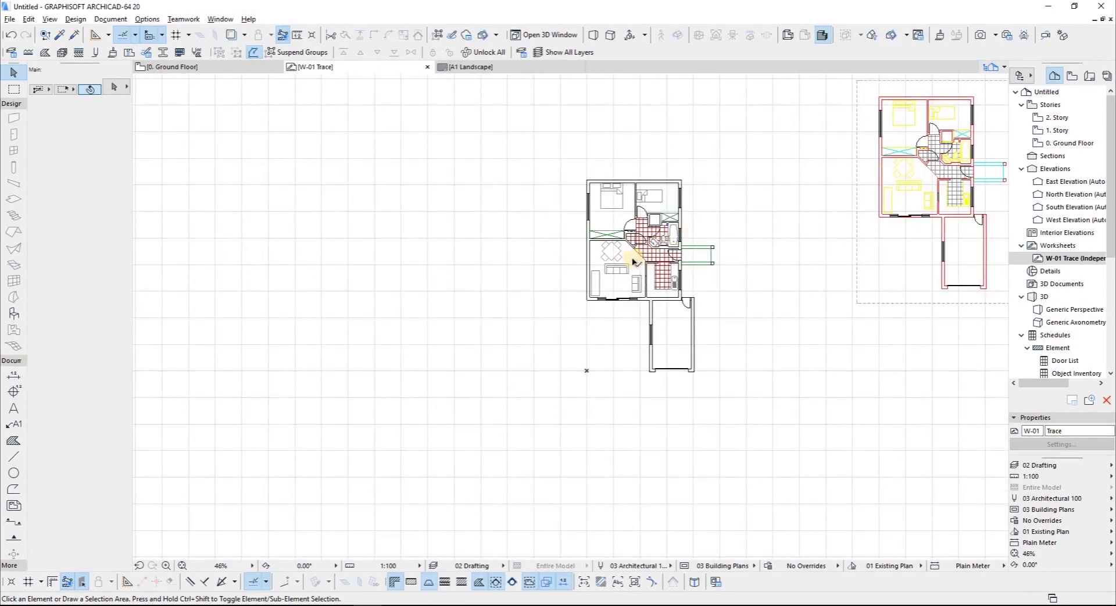
scroll(634, 261, "up", 5)
key("ctrl+a")
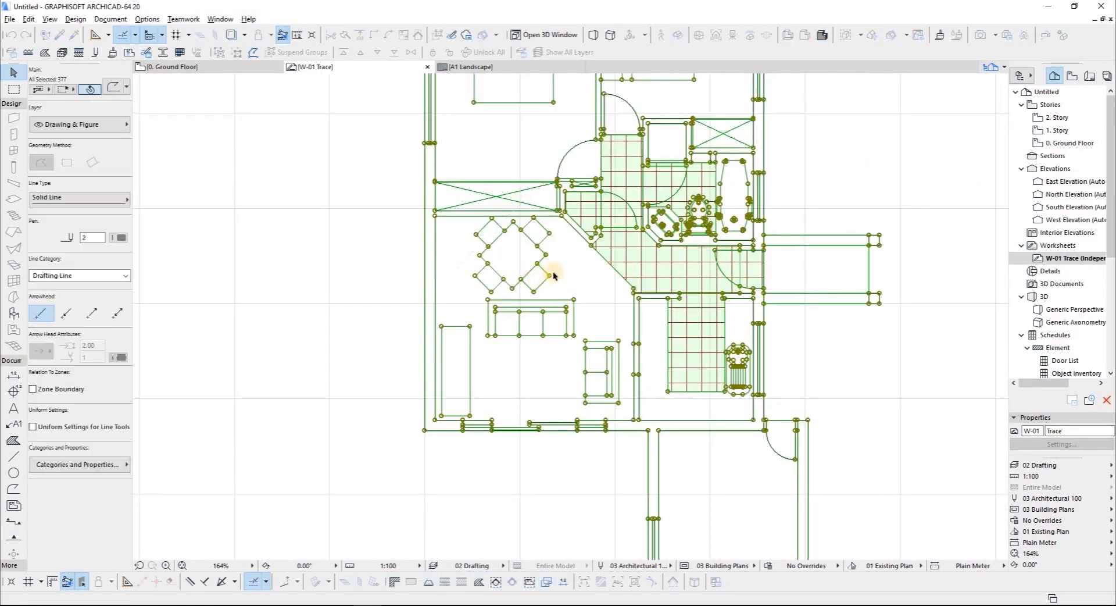
scroll(553, 271, "down", 3)
scroll(485, 275, "up", 1)
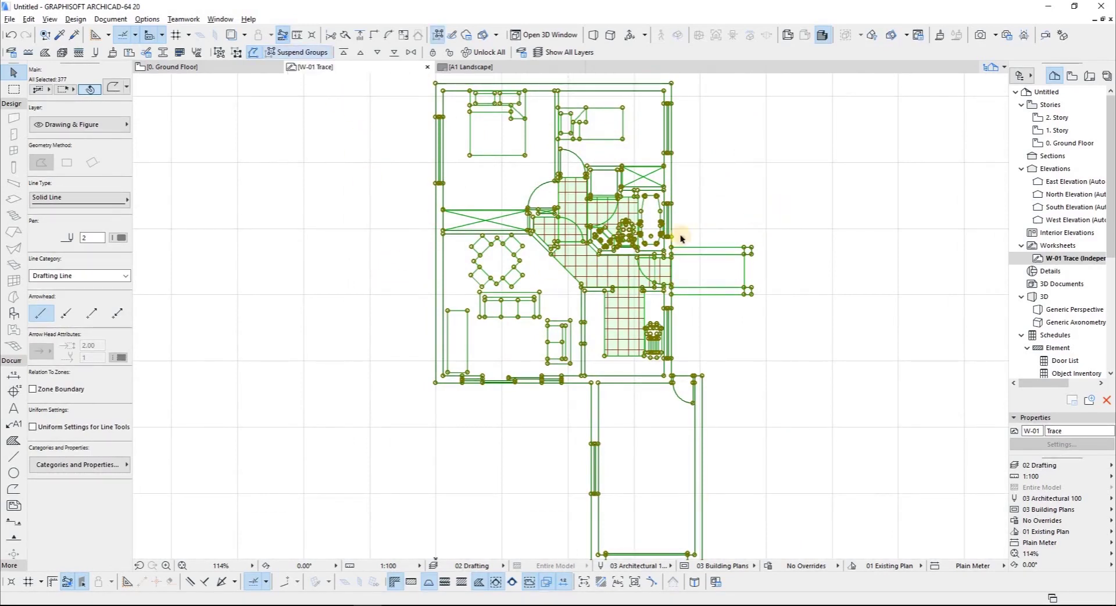
Step: Select single porch and exterior wall lines and the hallway tile fills to examine their individual properties
left_click(703, 254)
left_click(704, 254)
scroll(669, 200, "up", 4)
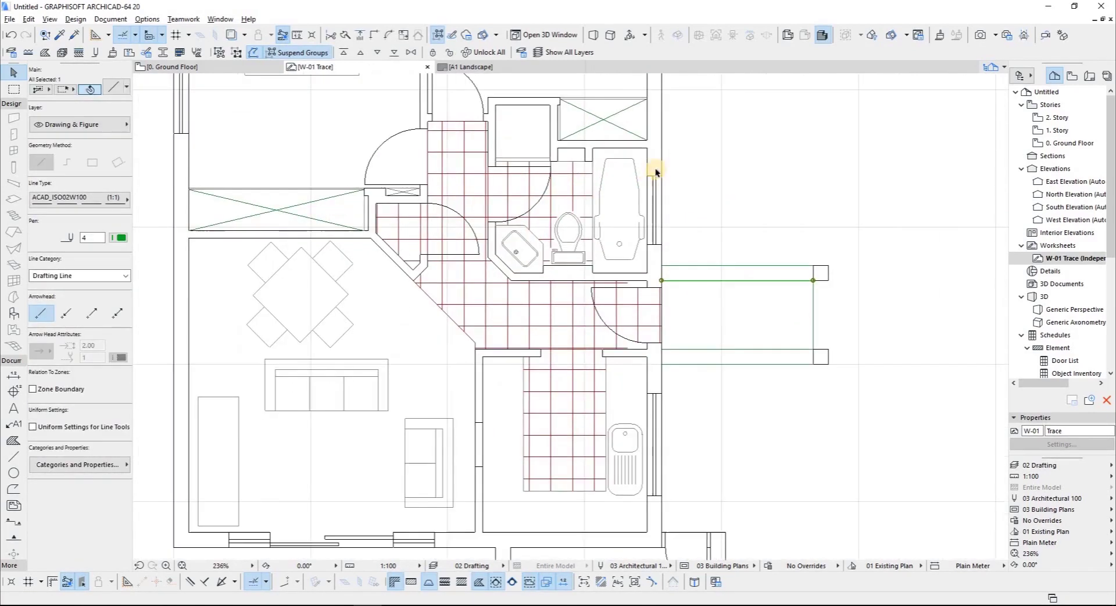
left_click(663, 168)
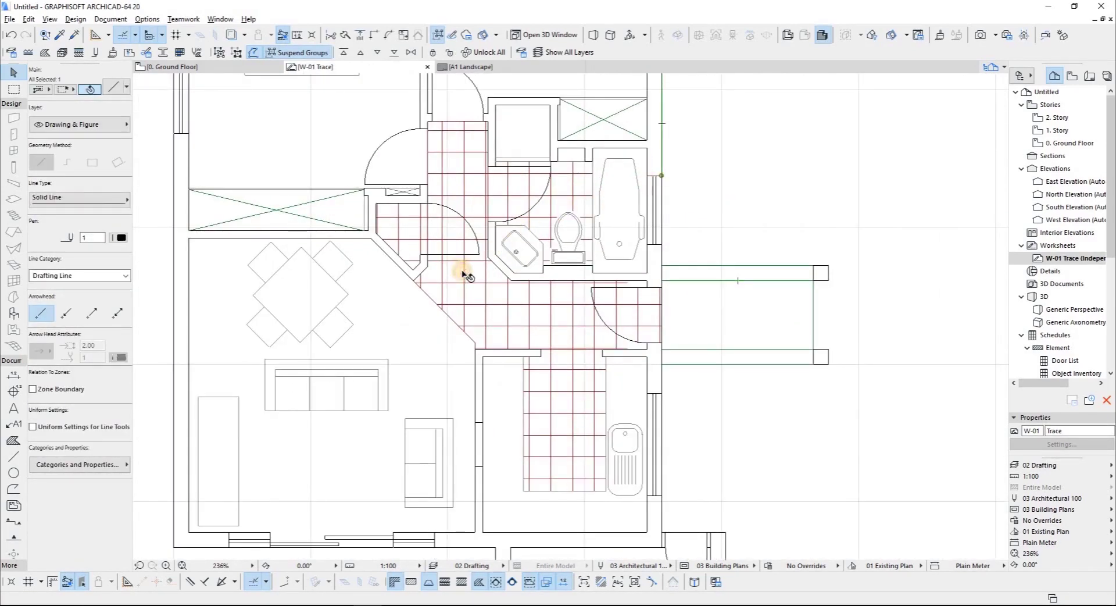
left_click(469, 282)
left_click(414, 240)
left_click(445, 240)
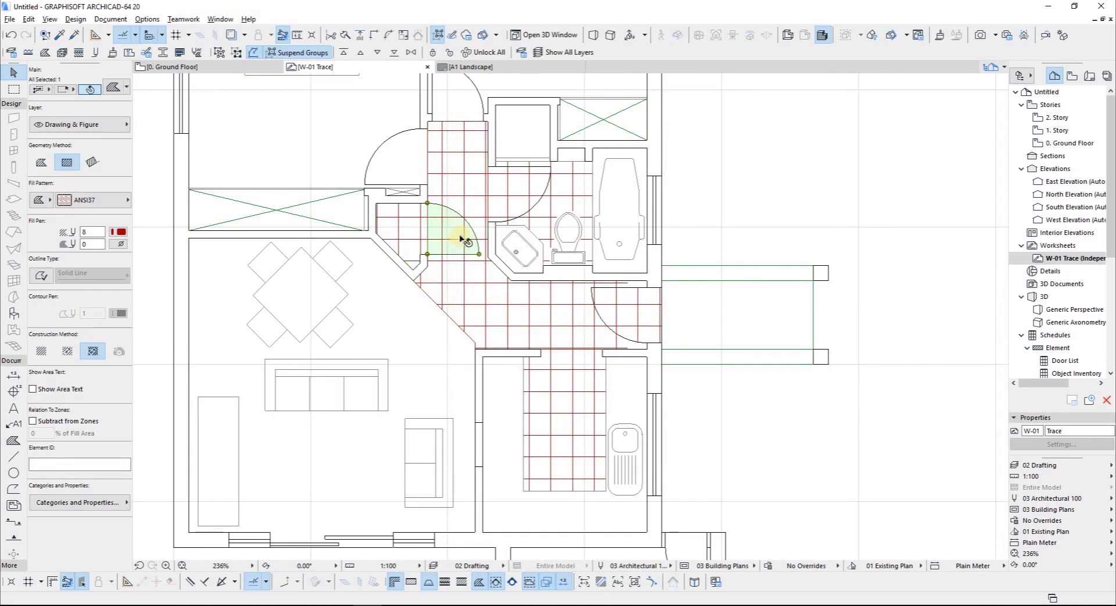
left_click(541, 336)
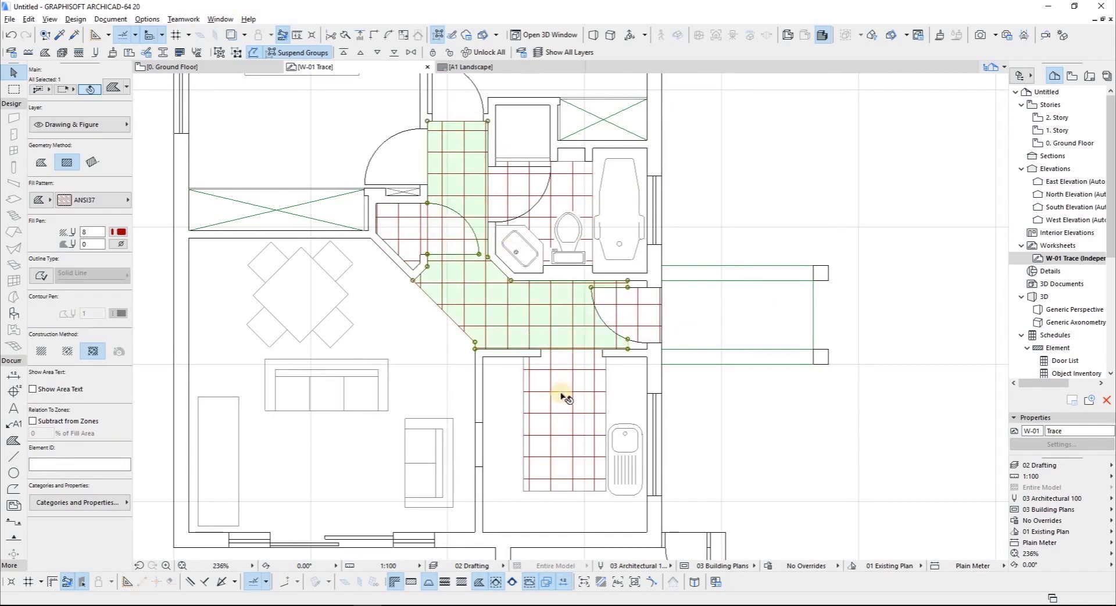
Step: Delete the tile hatch fills from the kitchen, hallway, bathroom and door swing areas of the exploded plan
left_click(530, 428)
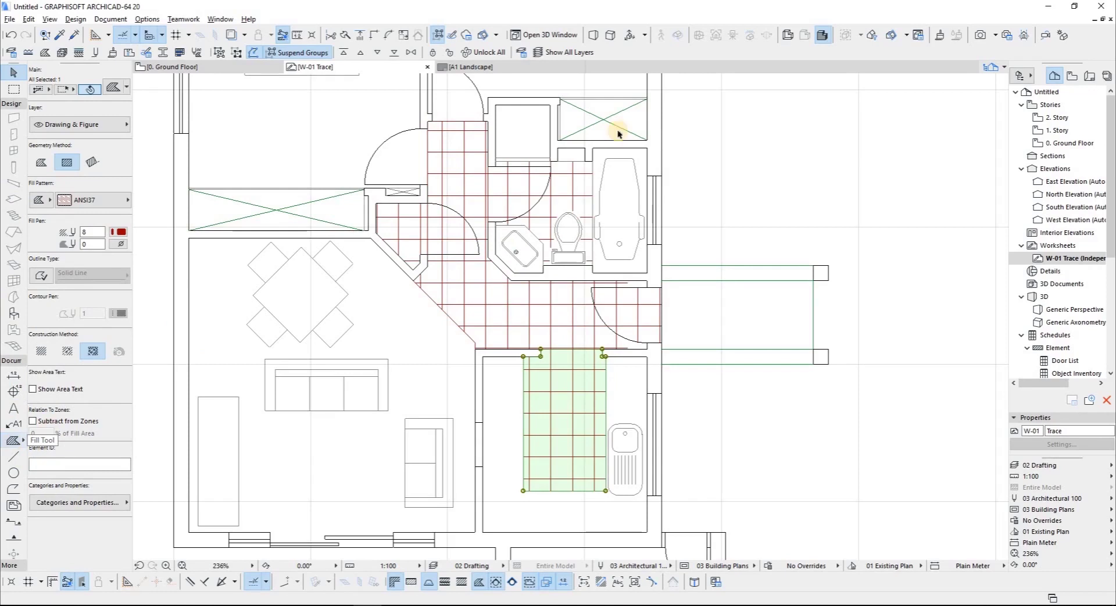
scroll(589, 229, "down", 1)
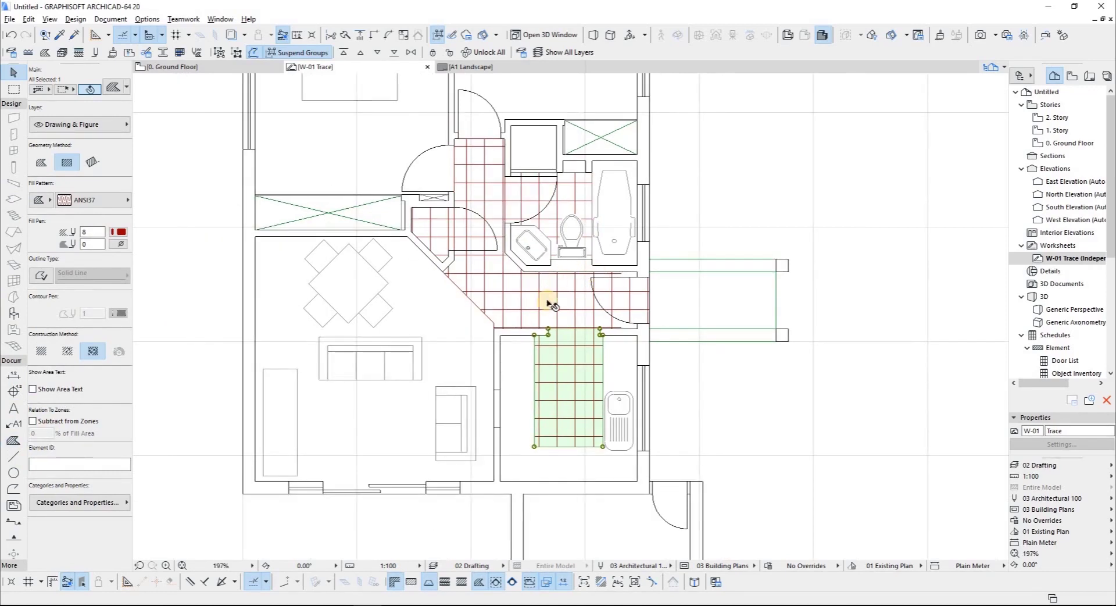
key("Delete")
left_click(442, 240)
key("Delete")
left_click(469, 234)
key("Delete")
left_click(567, 209)
key("Delete")
left_click(633, 292)
key("Delete")
left_click(615, 291)
key("Delete")
Step: Switch to AutoCAD and start a plot of the Floor Layout drawing, using the Adobe PDF plotter and A4 paper
scroll(448, 232, "down", 5)
scroll(521, 204, "down", 2)
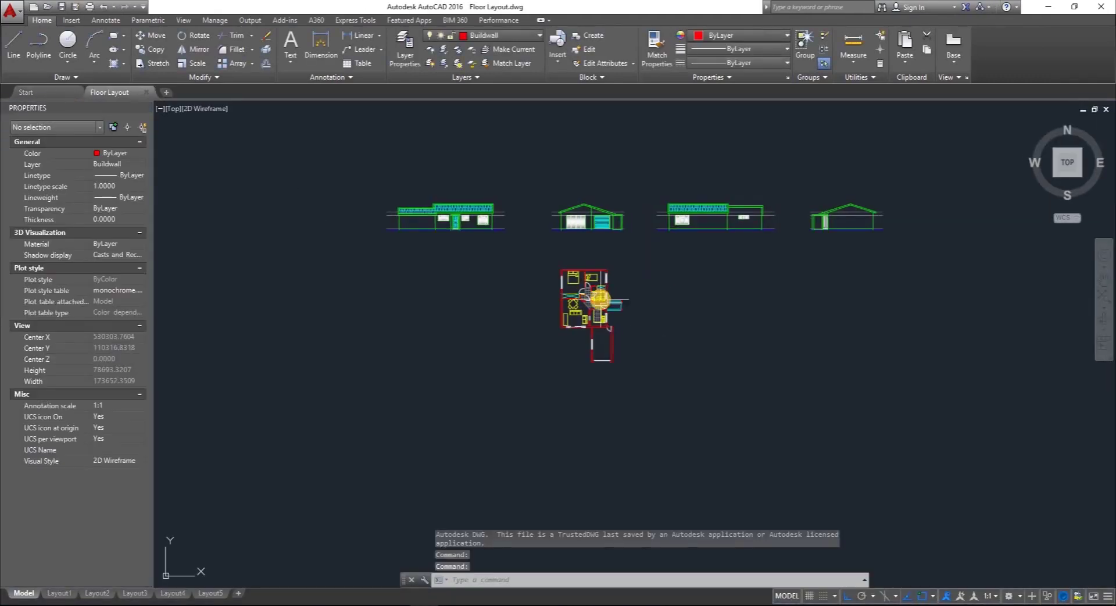
scroll(600, 299, "up", 4)
scroll(617, 295, "down", 4)
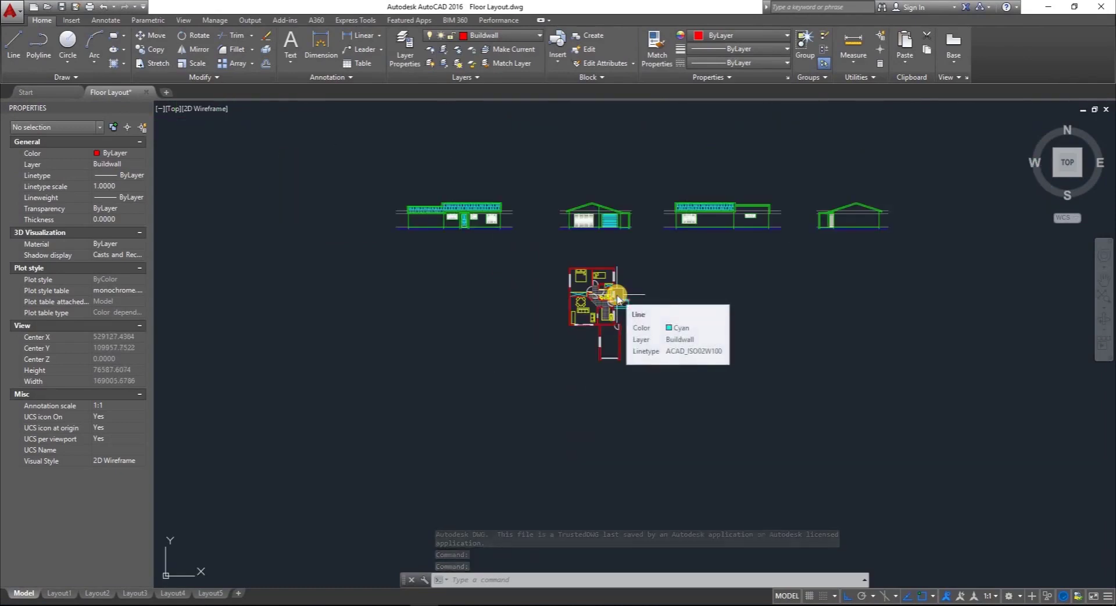
key("ctrl+p")
left_click(523, 337)
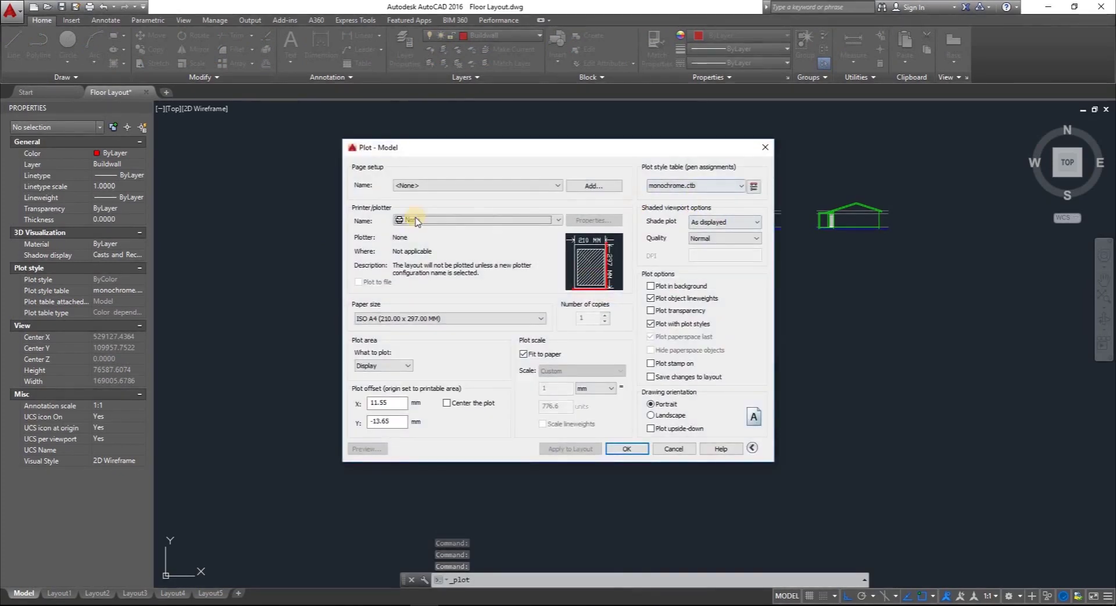
left_click(388, 318)
left_click(400, 303)
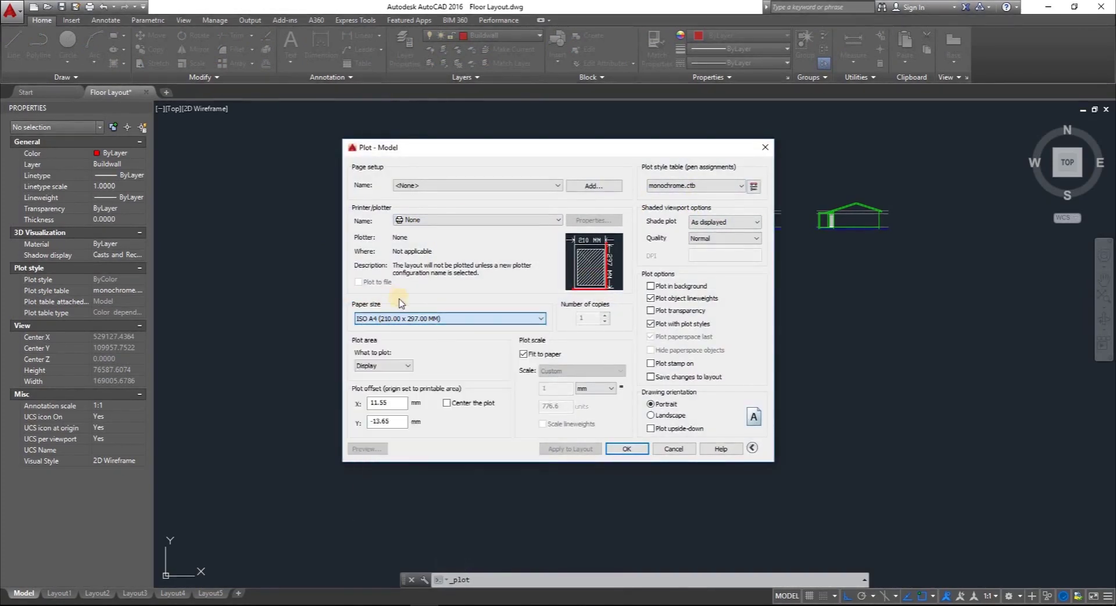
left_click(442, 220)
left_click(421, 279)
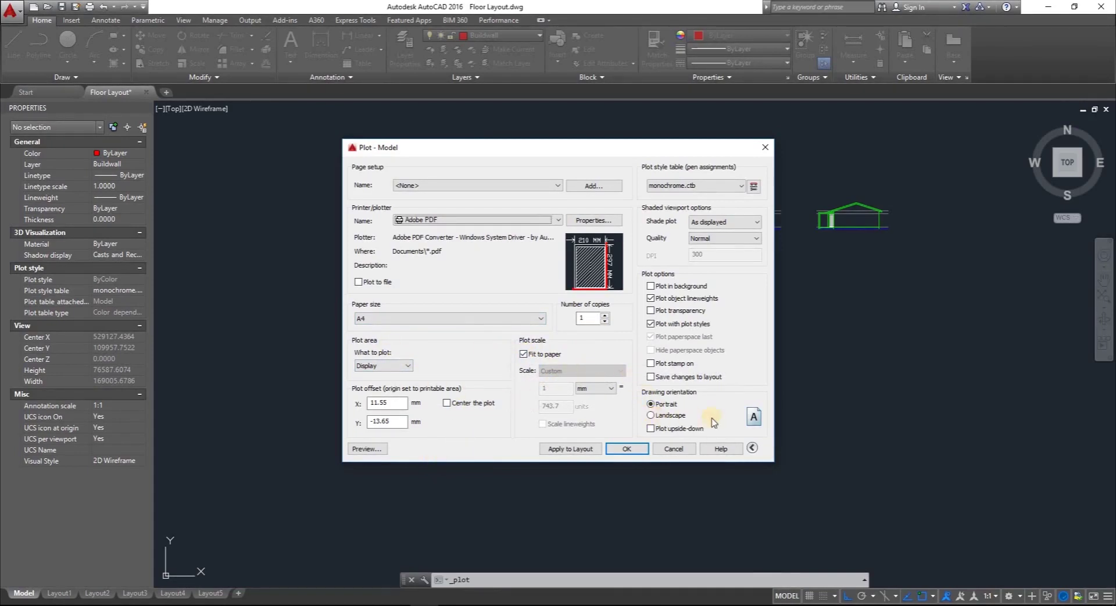
Step: Turn off Fit to paper and set the plot area to a window enclosing only the floor plan
left_click(524, 354)
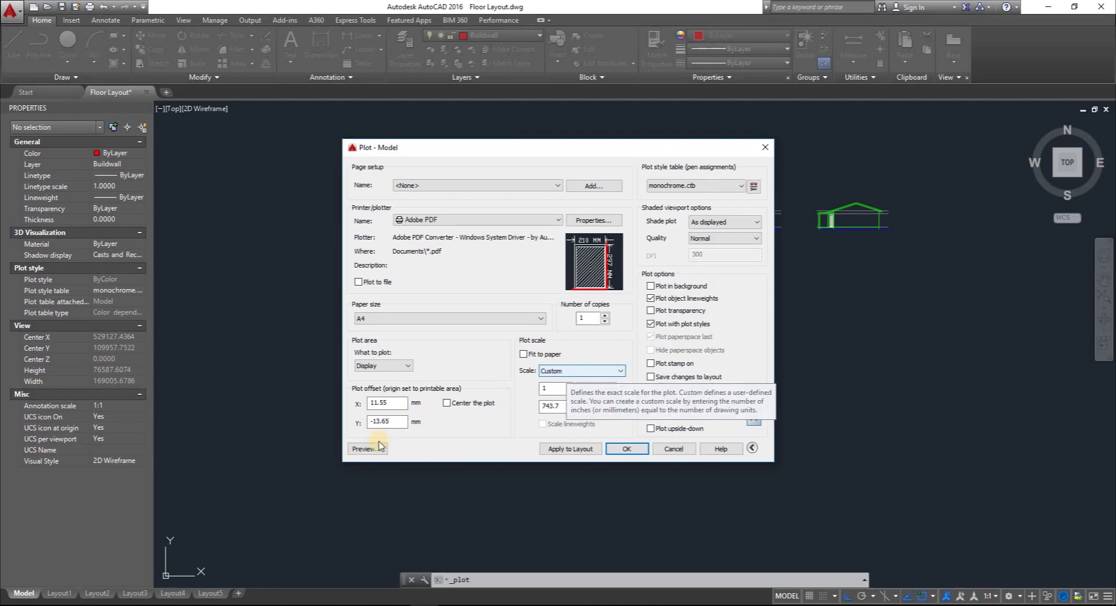
left_click(374, 367)
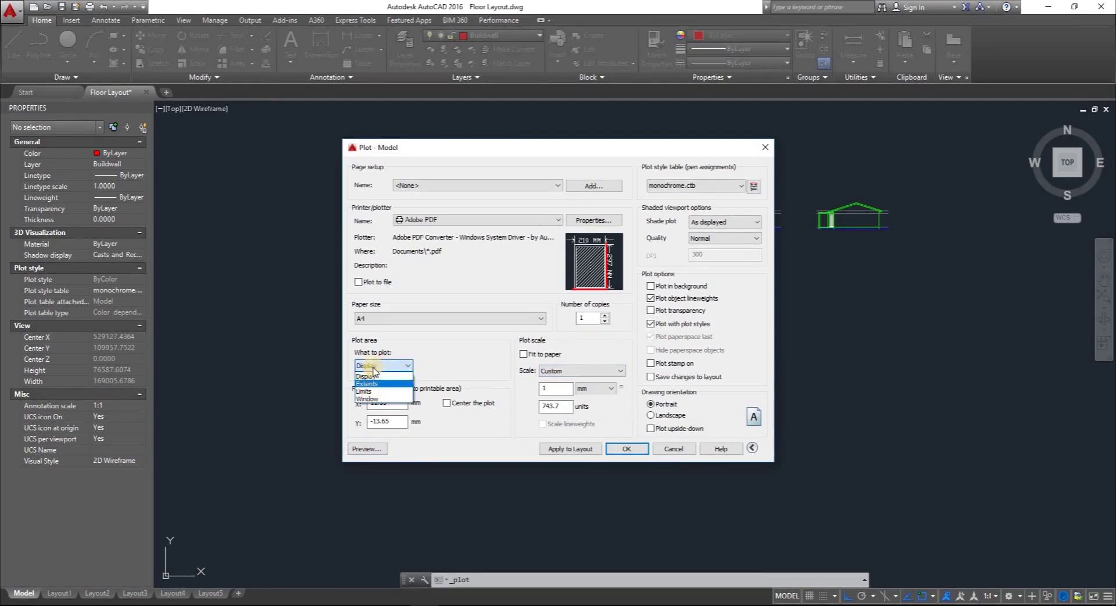
left_click(368, 399)
left_click(563, 258)
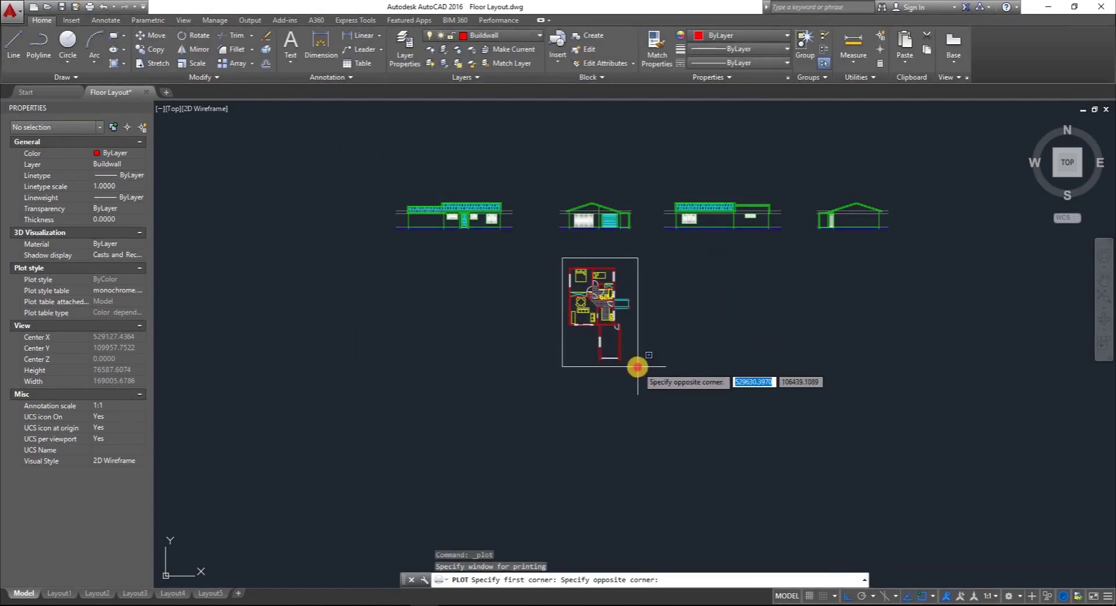
left_click(638, 367)
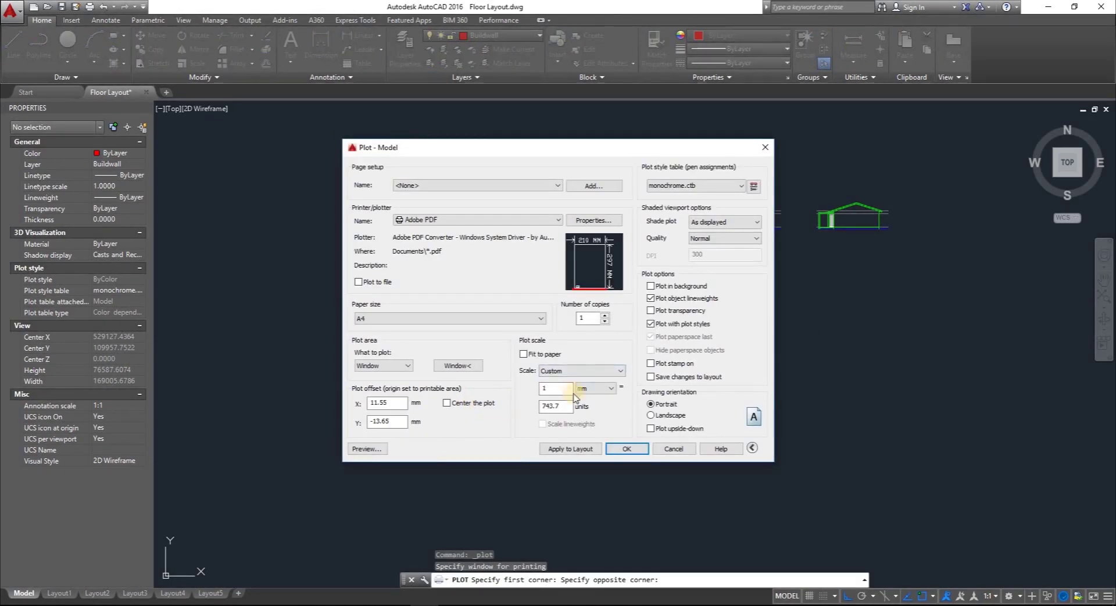
Step: Try a plot scale of 1:100, then fit the plot to the paper and centre it
left_click(571, 366)
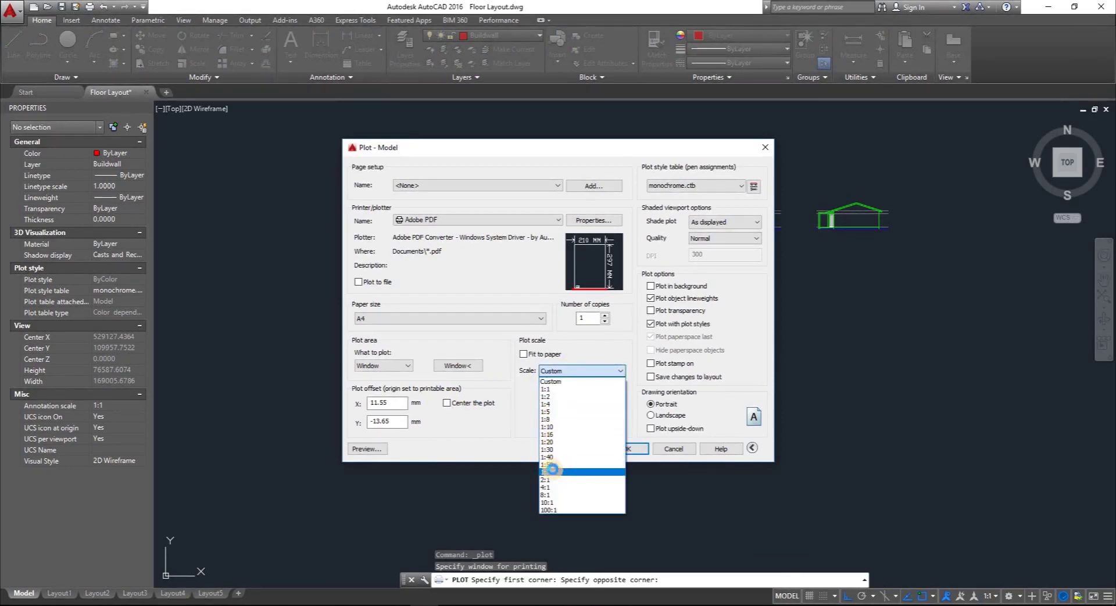
left_click(551, 471)
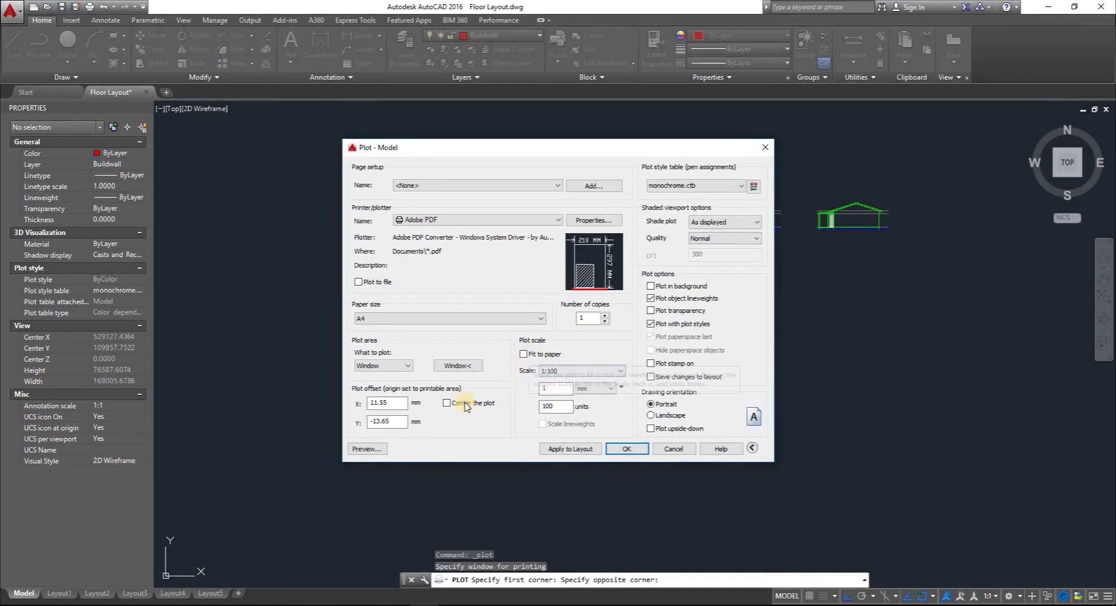
left_click(524, 353)
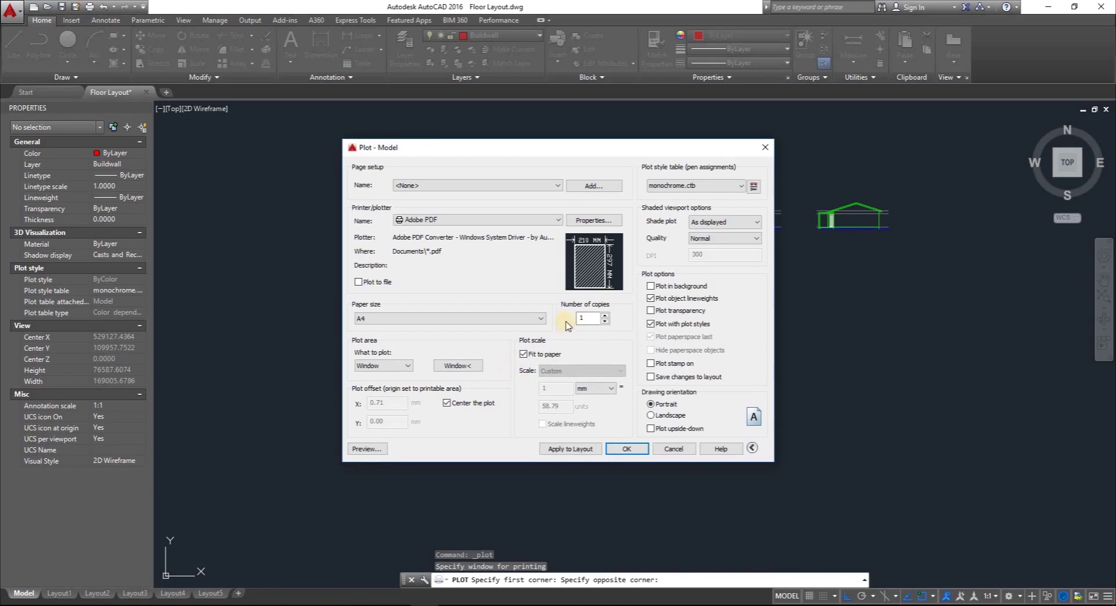
Step: Plot the floor plan to the desktop as Floor Layout Model (1).pdf
left_click(571, 450)
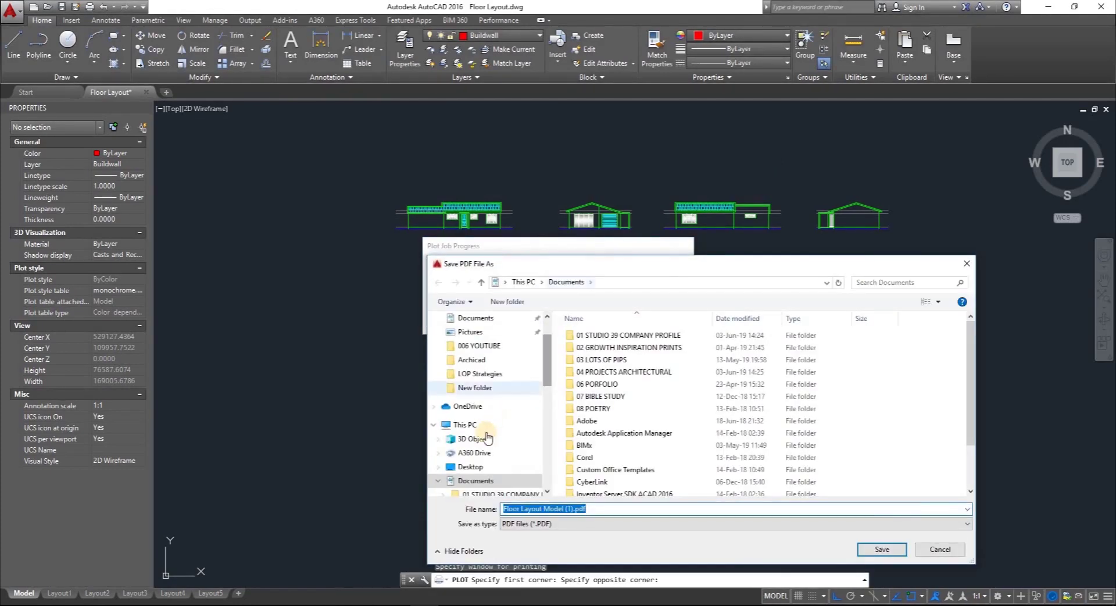
left_click(468, 467)
left_click(881, 550)
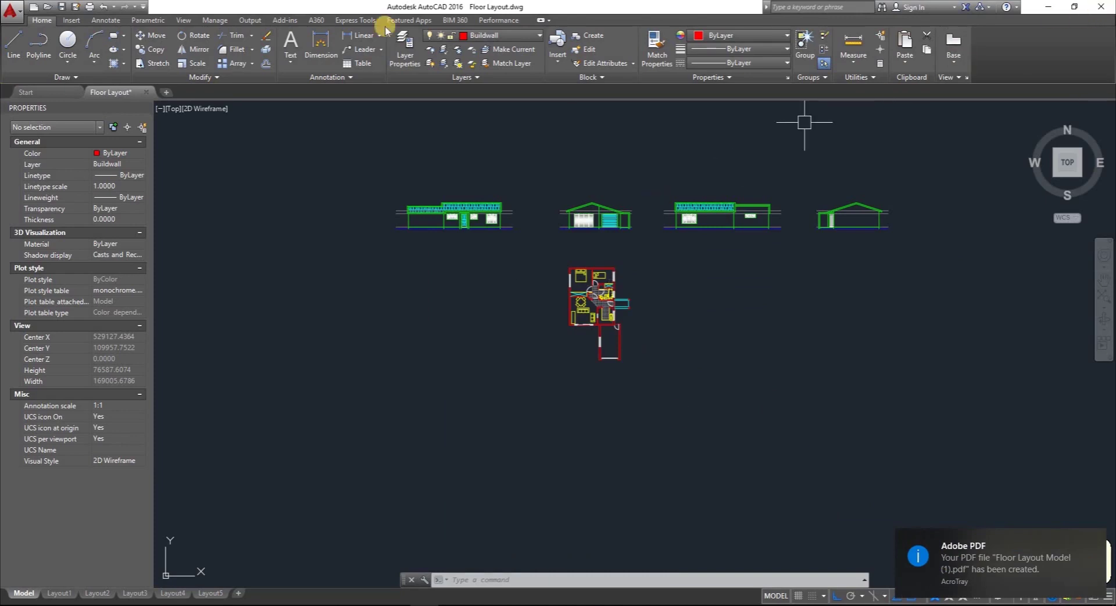
Step: Minimize AutoCAD and examine the plotted floor plan PDF in Revu at full window size
left_click(1047, 6)
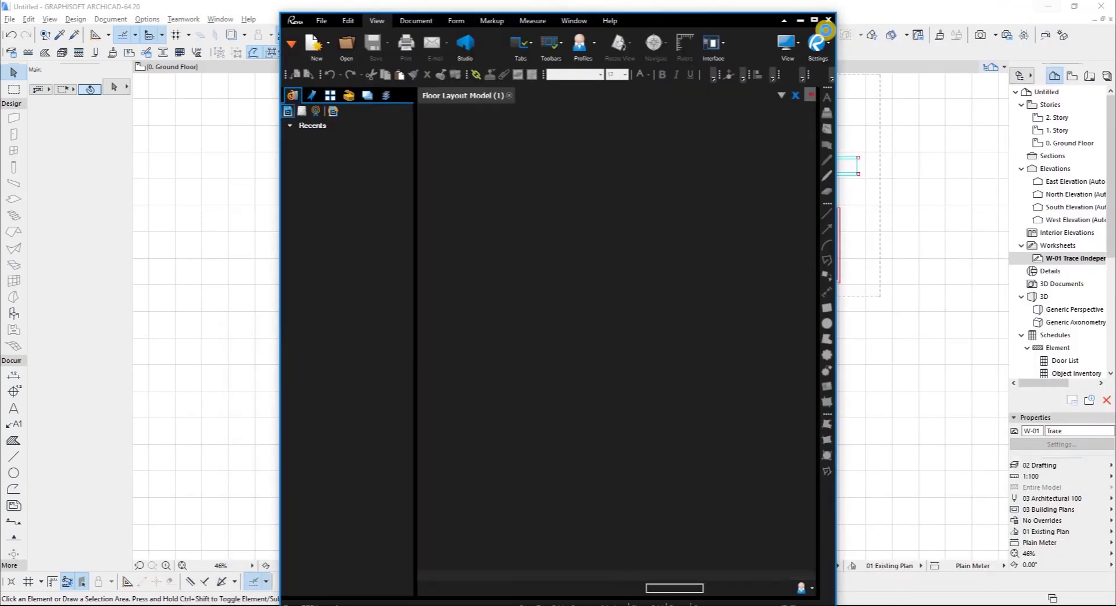
left_click(814, 21)
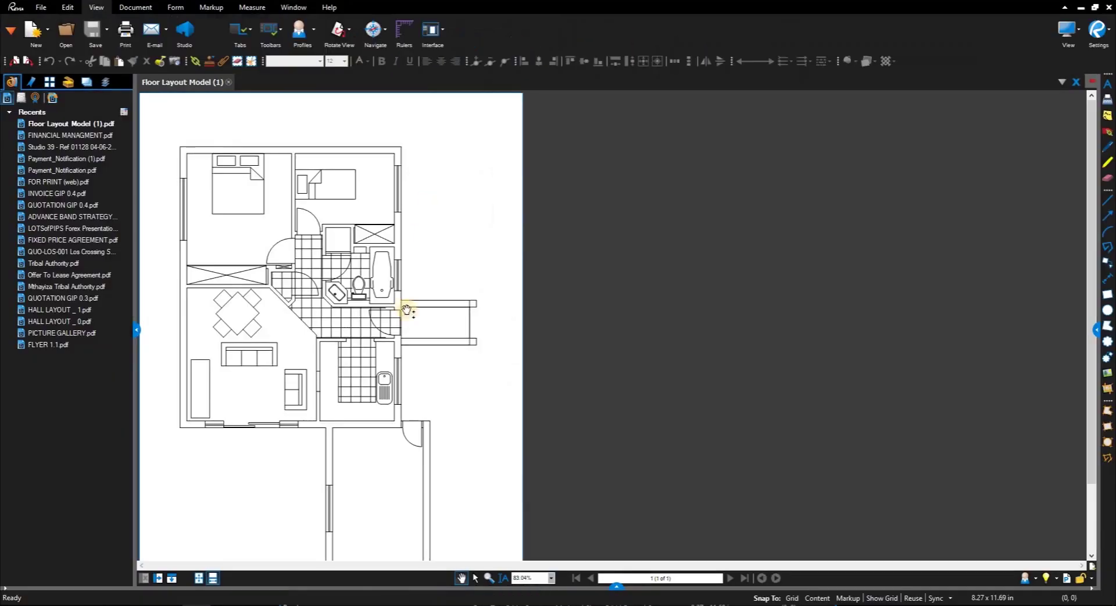
scroll(816, 221, "down", 4)
scroll(591, 299, "down", 5)
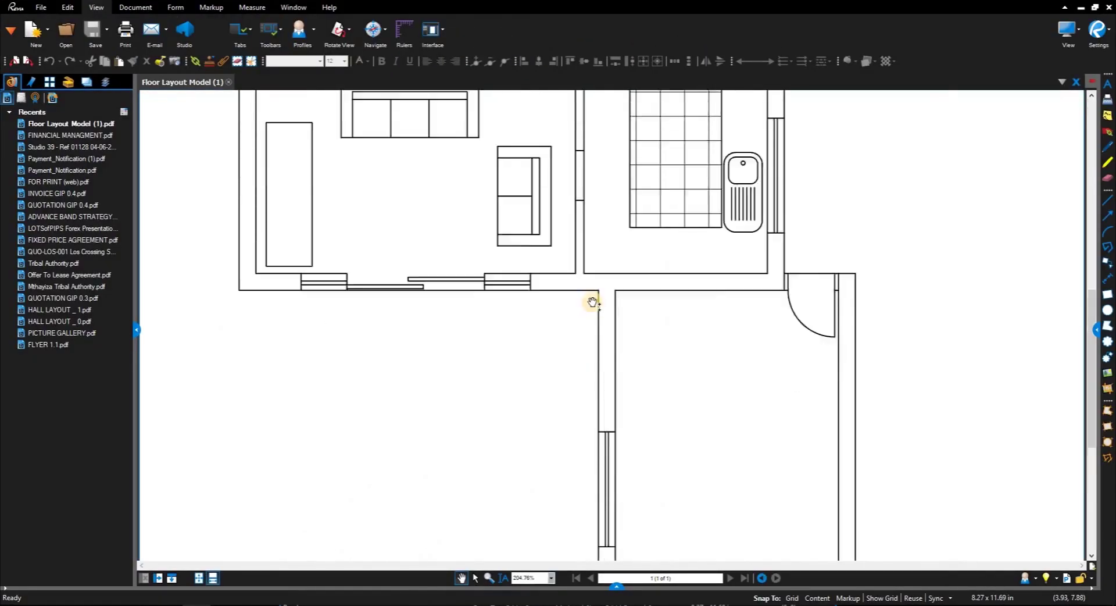
scroll(594, 299, "up", 5)
scroll(594, 299, "up", 5)
scroll(592, 294, "down", 13)
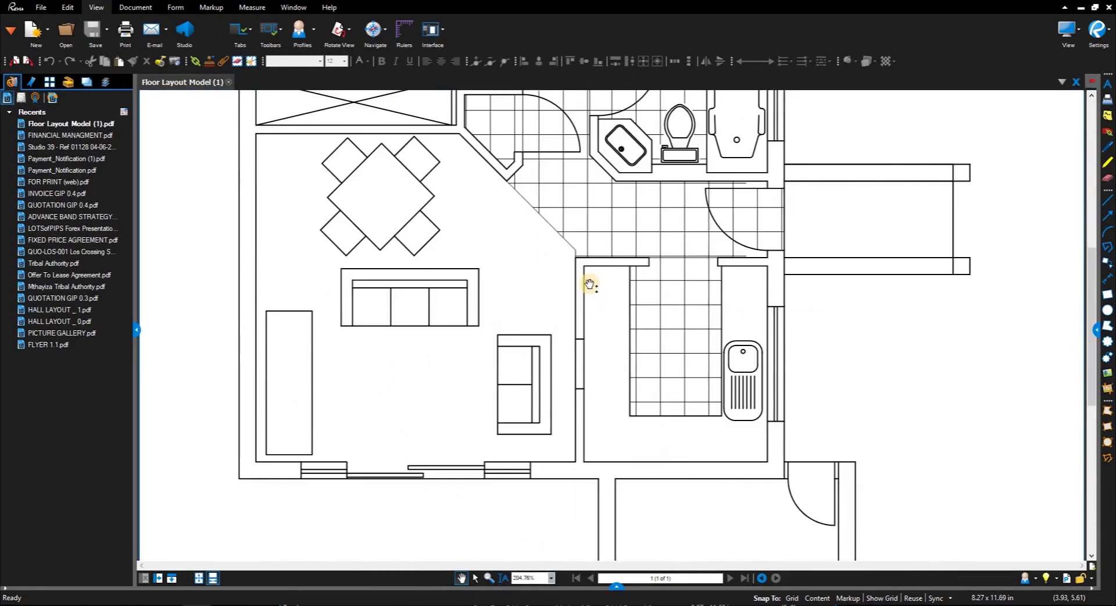
scroll(52, 116, "up", 5)
left_click(49, 81)
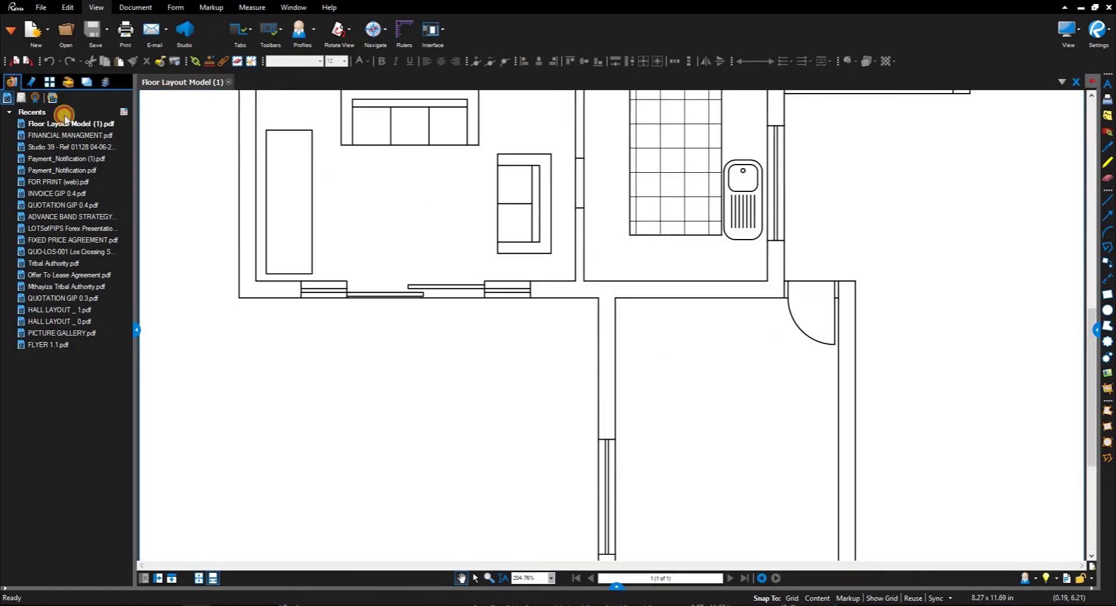
key("ctrl+0")
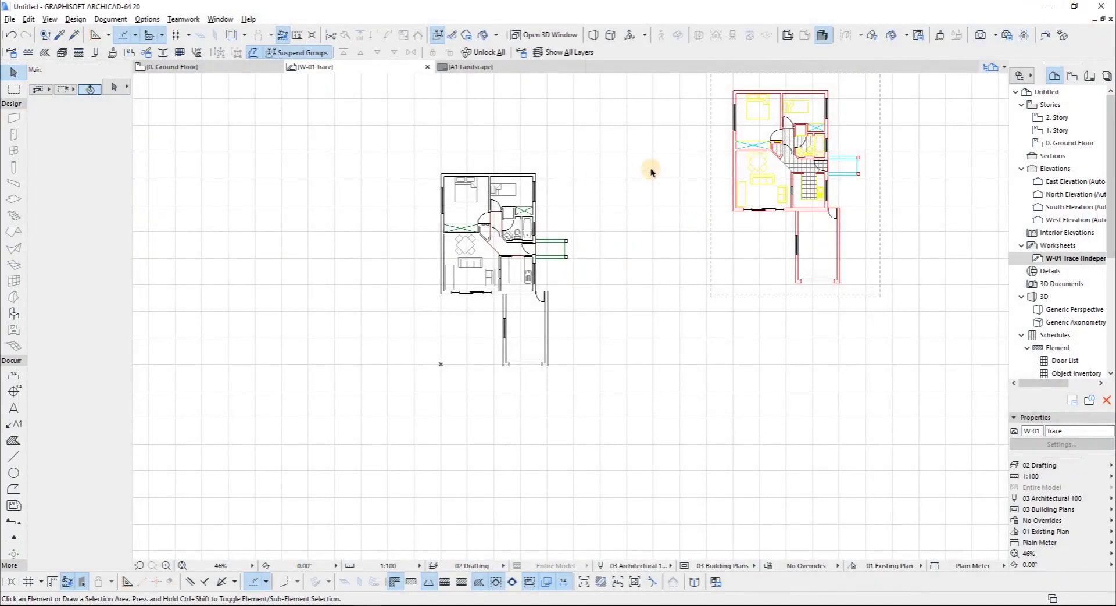
Step: Place Floor Layout Model (1).pdf from the desktop on the ARCHICAD Trace worksheet, in the empty area beside the exploded plan
scroll(581, 265, "down", 3)
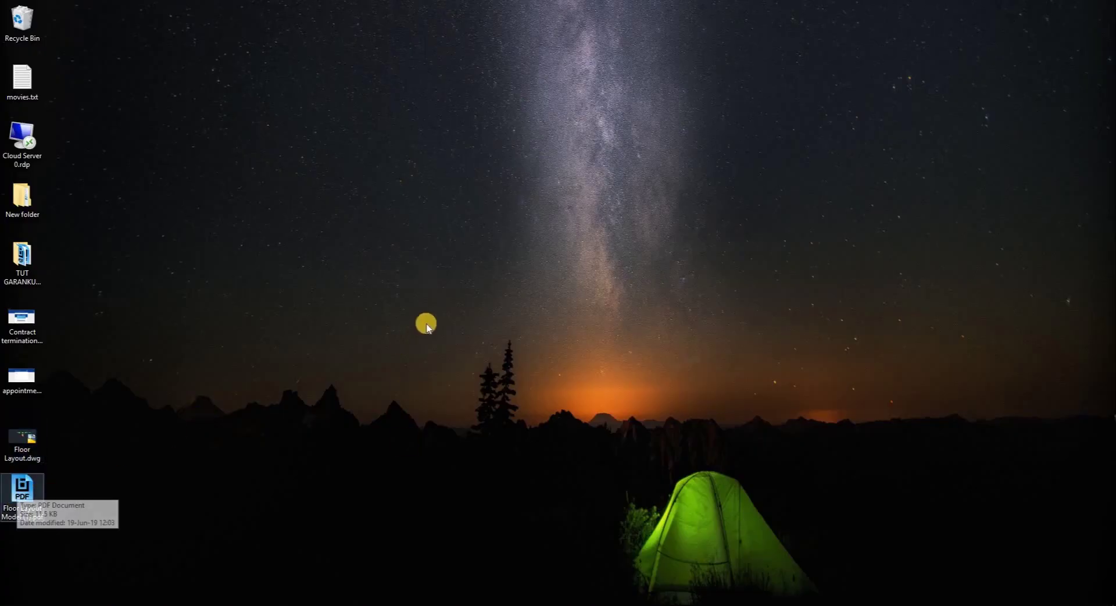
mouse_move(22, 491)
left_mouse_down()
mouse_move(456, 461)
mouse_move(378, 602)
mouse_move(363, 605)
mouse_move(364, 394)
mouse_move(348, 362)
mouse_move(318, 361)
left_mouse_up()
left_click(283, 385)
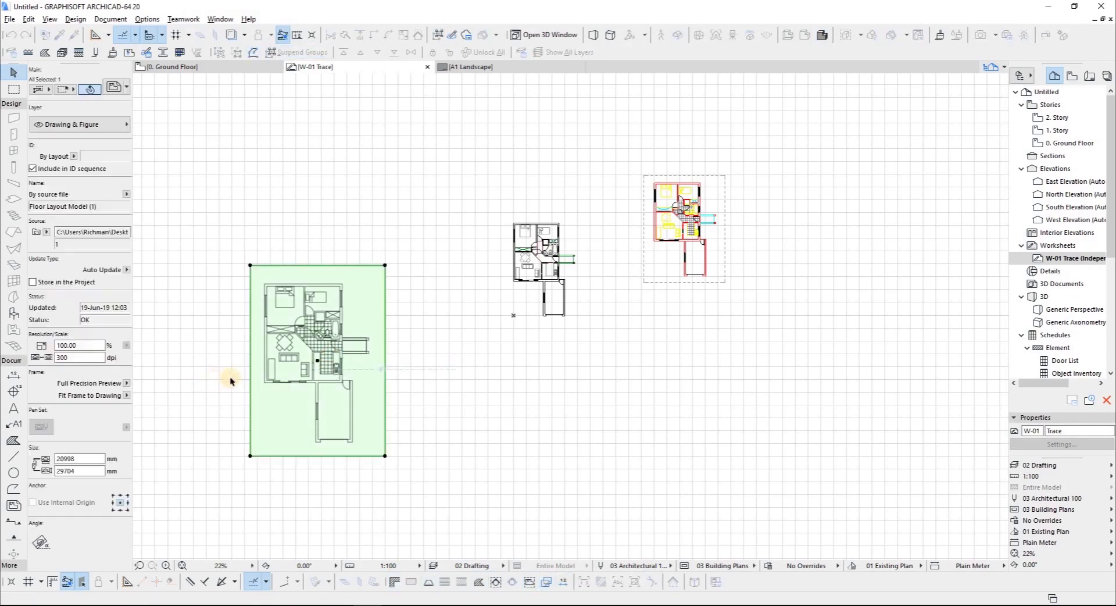
Step: Explode the placed PDF drawing into the current view, keeping the original drawing
scroll(229, 376, "up", 5)
key("Escape")
right_click(541, 246)
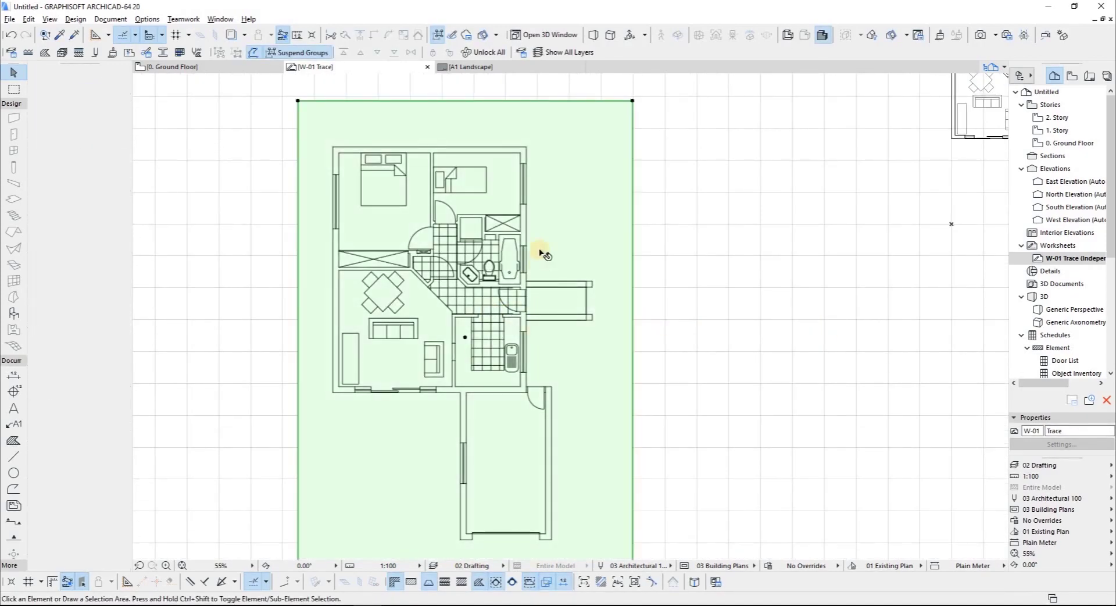
left_click(626, 314)
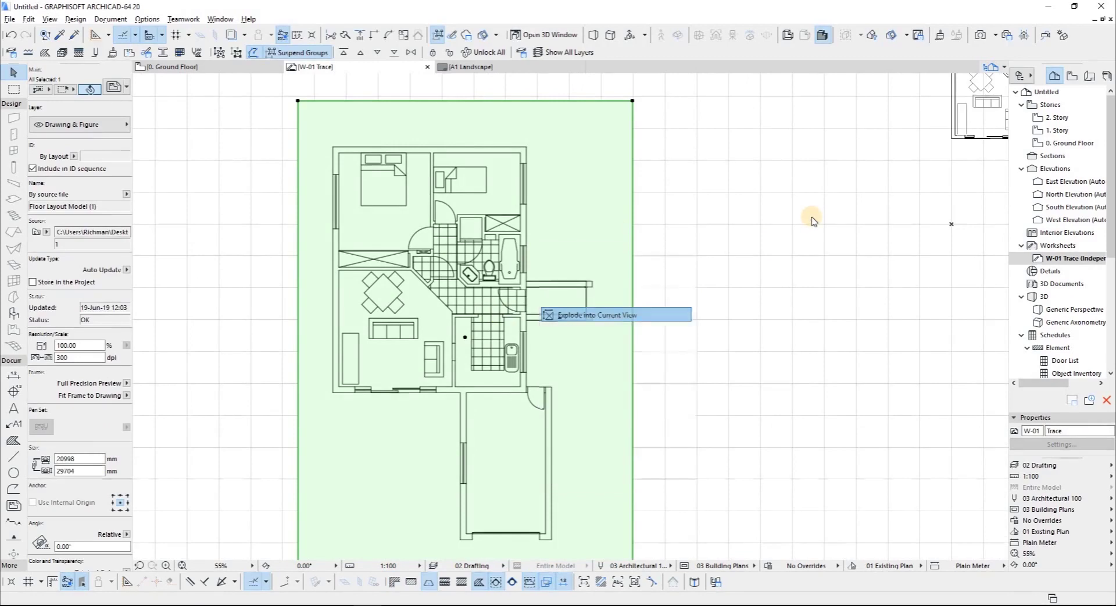
left_click(665, 326)
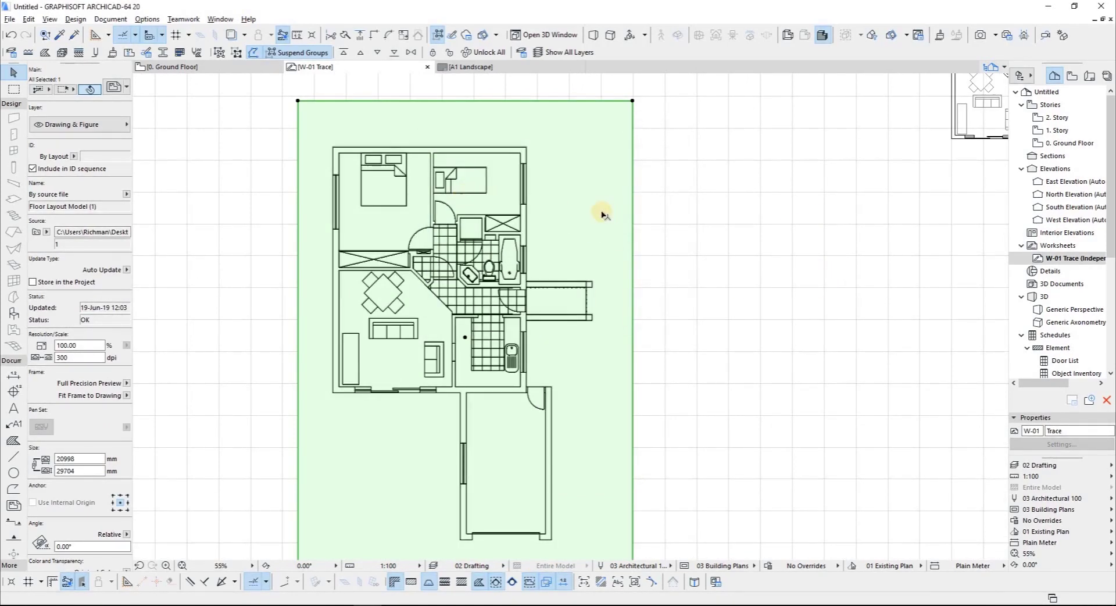
Step: Move the original PDF drawing clear of its exploded linework
scroll(603, 216, "down", 5)
mouse_move(509, 198)
left_mouse_down()
mouse_move(509, 185)
mouse_move(260, 172)
mouse_move(509, 184)
left_mouse_up()
left_click_drag(357, 149, 326, 152)
scroll(537, 246, "up", 4)
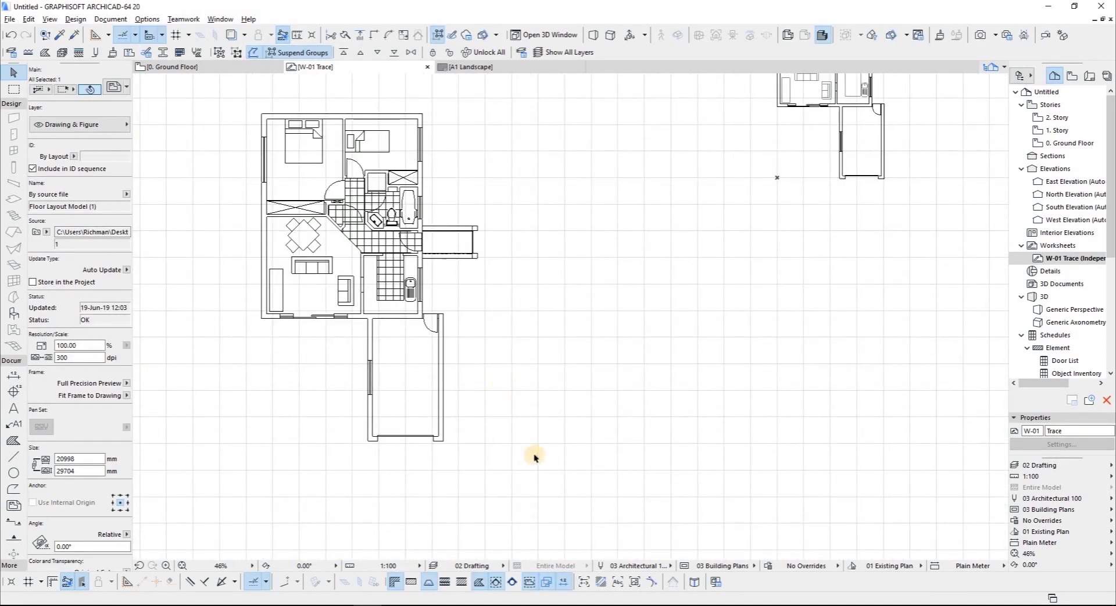
Step: Clear the current selection and select all the linework of the exploded PDF floor plan
left_click(225, 93)
left_click(555, 442)
key("ctrl+a")
scroll(312, 291, "up", 5)
scroll(498, 270, "down", 5)
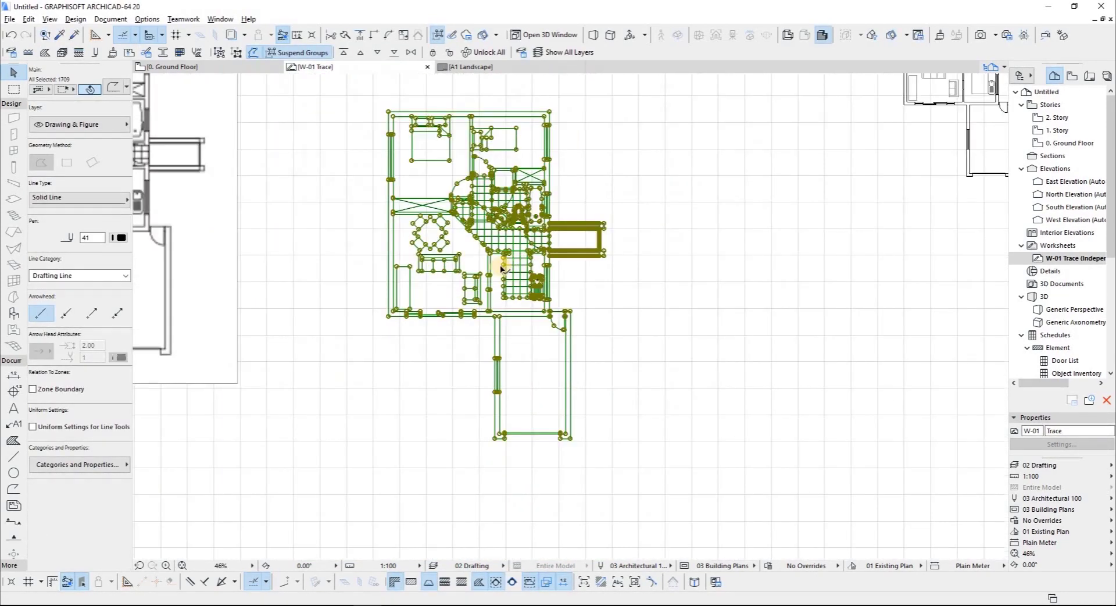
scroll(377, 311, "up", 2)
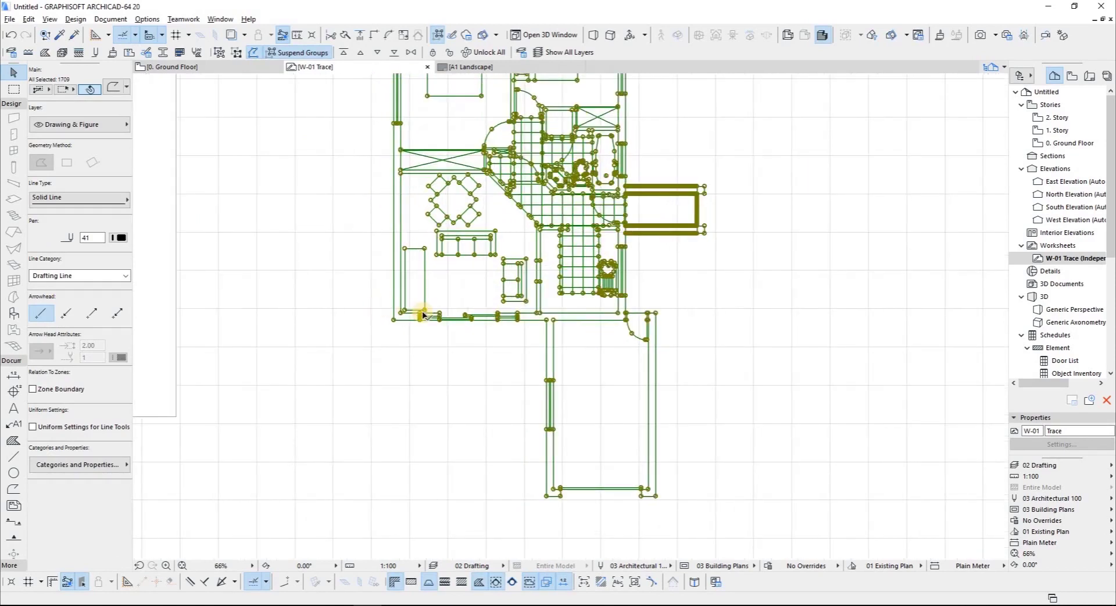
Step: Measure the exterior wall thickness at the lower-left inner corner of the living room in the exploded plan
key("m")
scroll(404, 316, "up", 11)
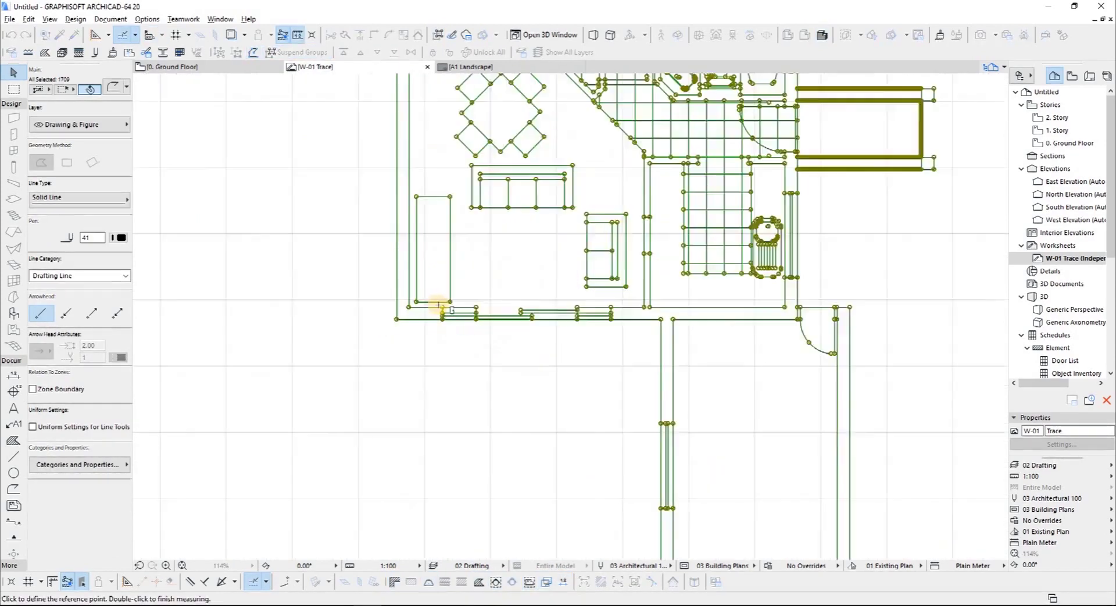
left_click(378, 294)
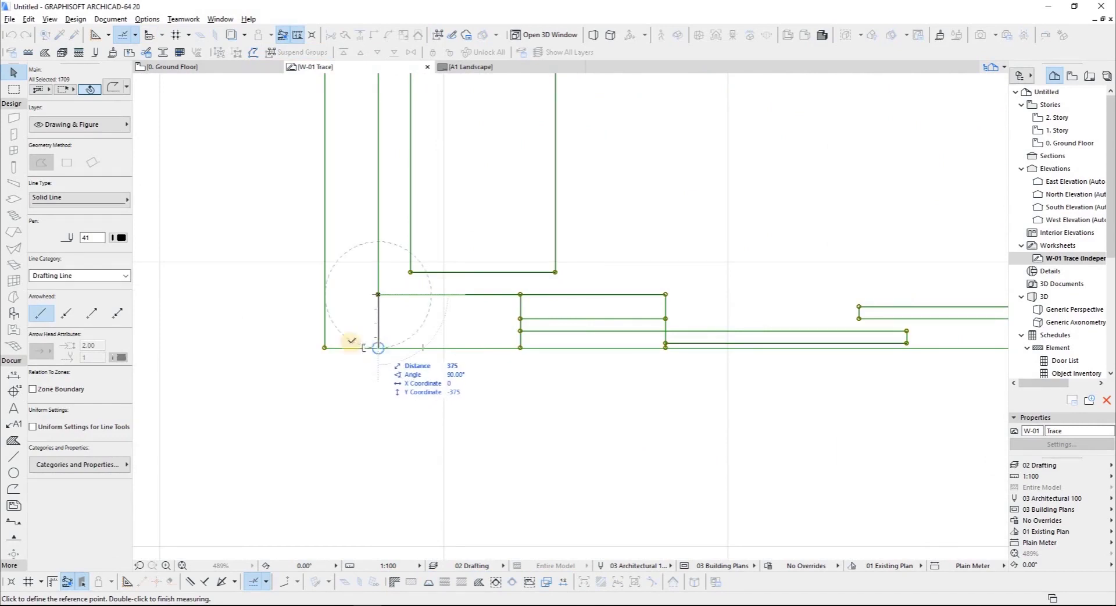
right_click(354, 348)
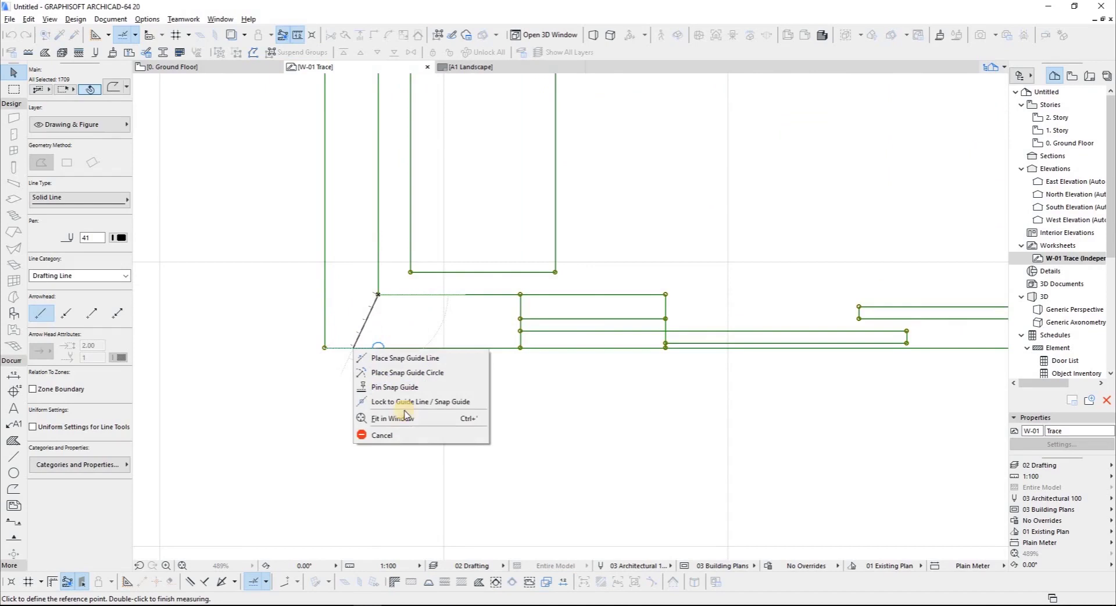
left_click(389, 443)
scroll(378, 338, "down", 15)
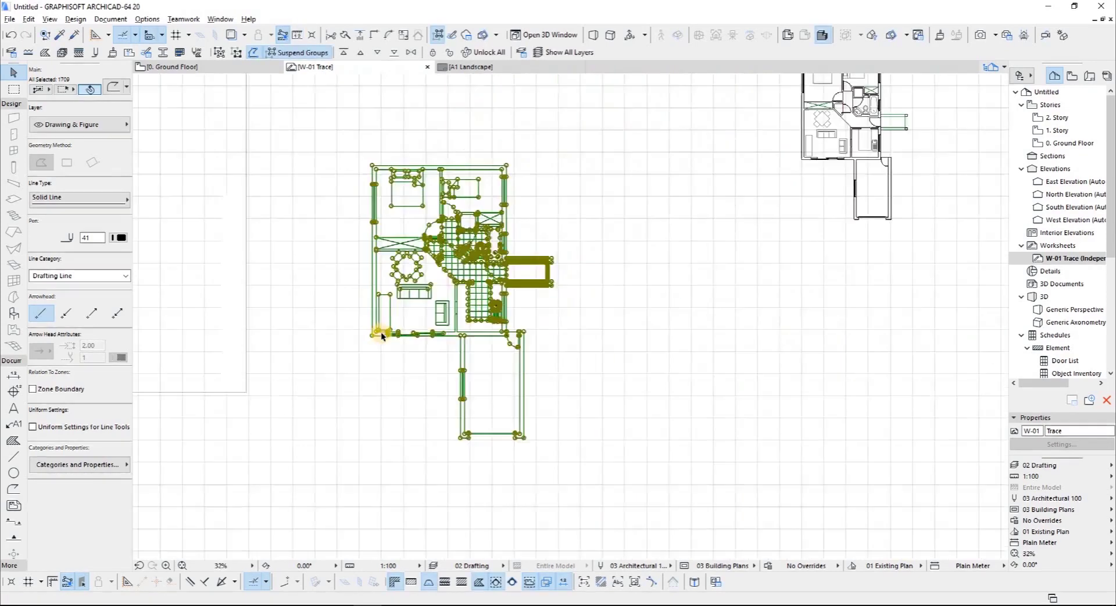
scroll(382, 336, "down", 2)
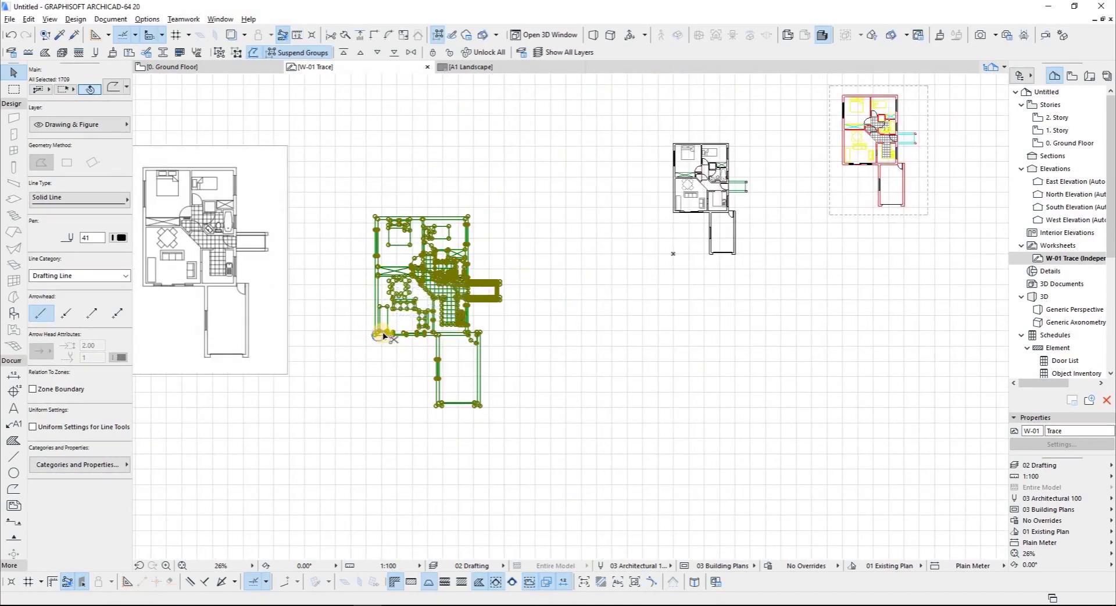
key("ctrl+k")
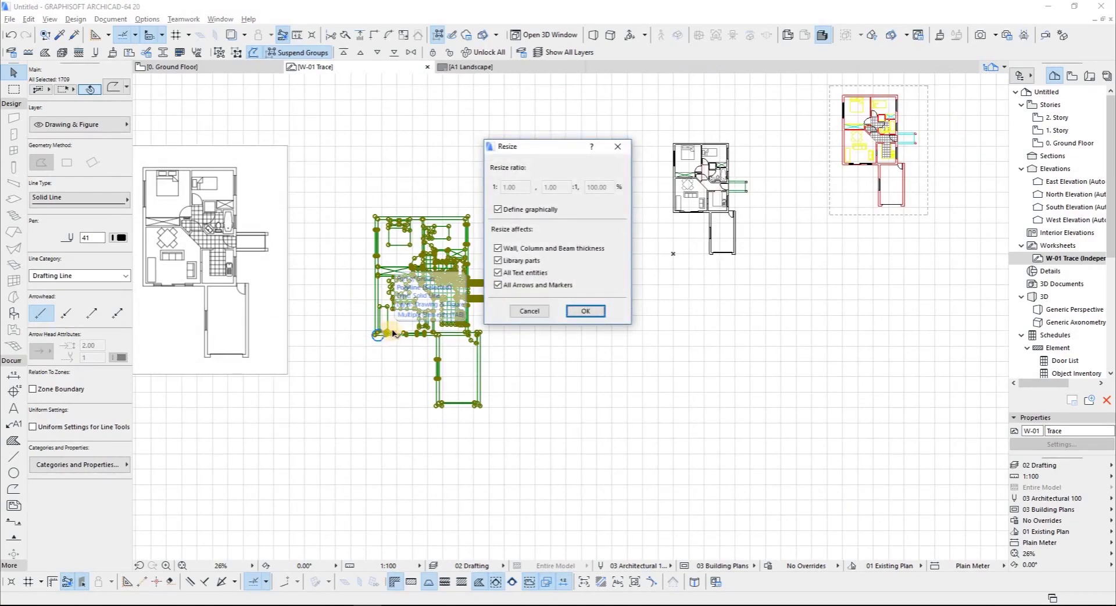
key("Return")
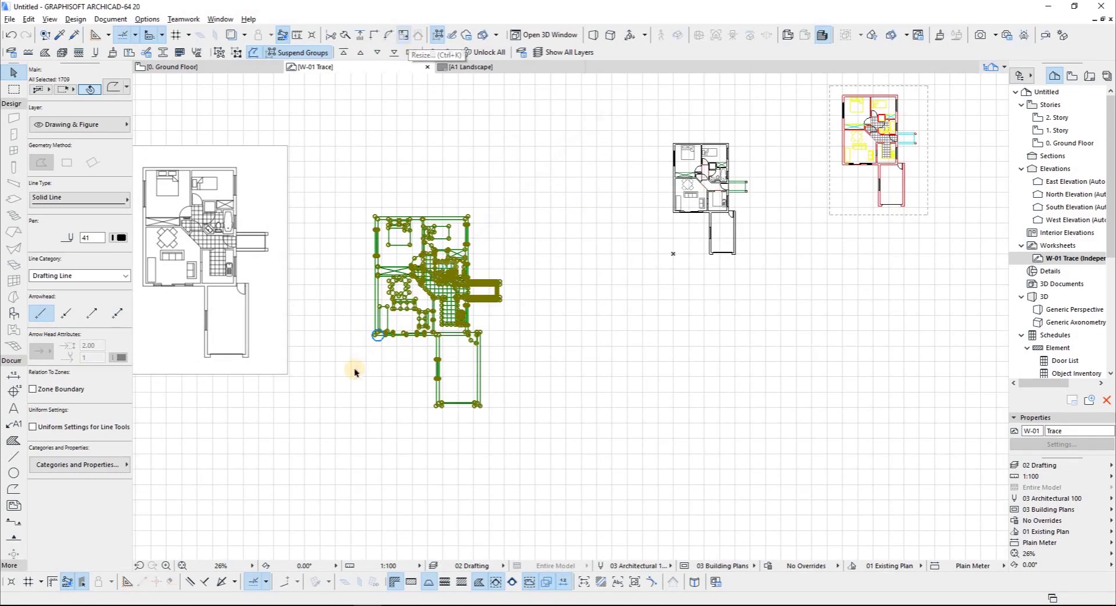
scroll(318, 365, "up", 1)
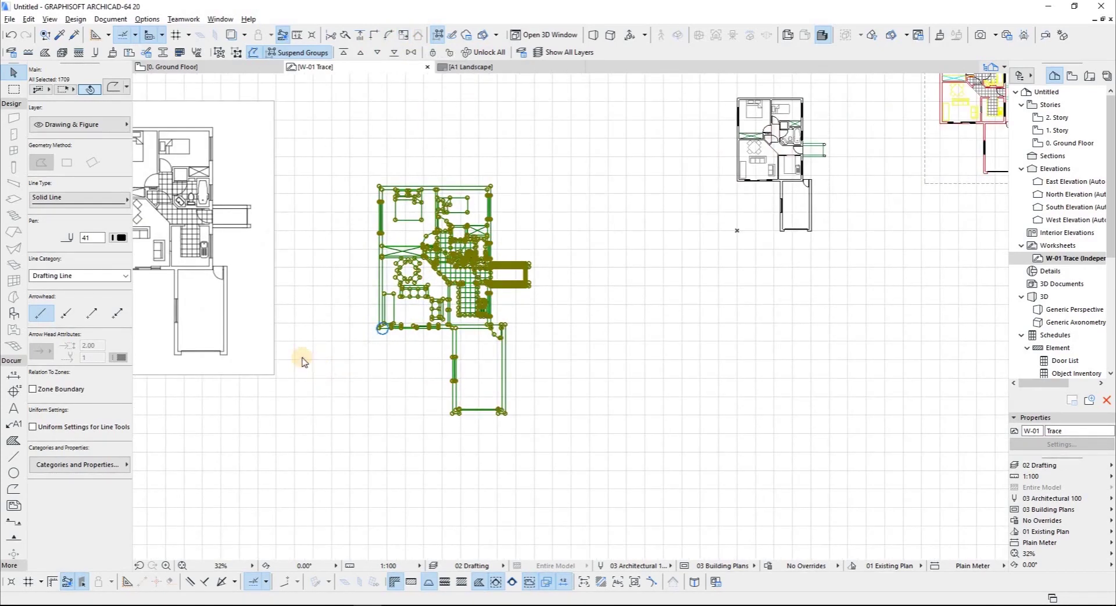
Step: Resize the selected linework graphically from the living room's lower-left inner wall corner, scaling the exterior wall thickness to 220 mm
key("ctrl+k")
left_click(586, 311)
scroll(361, 331, "up", 6)
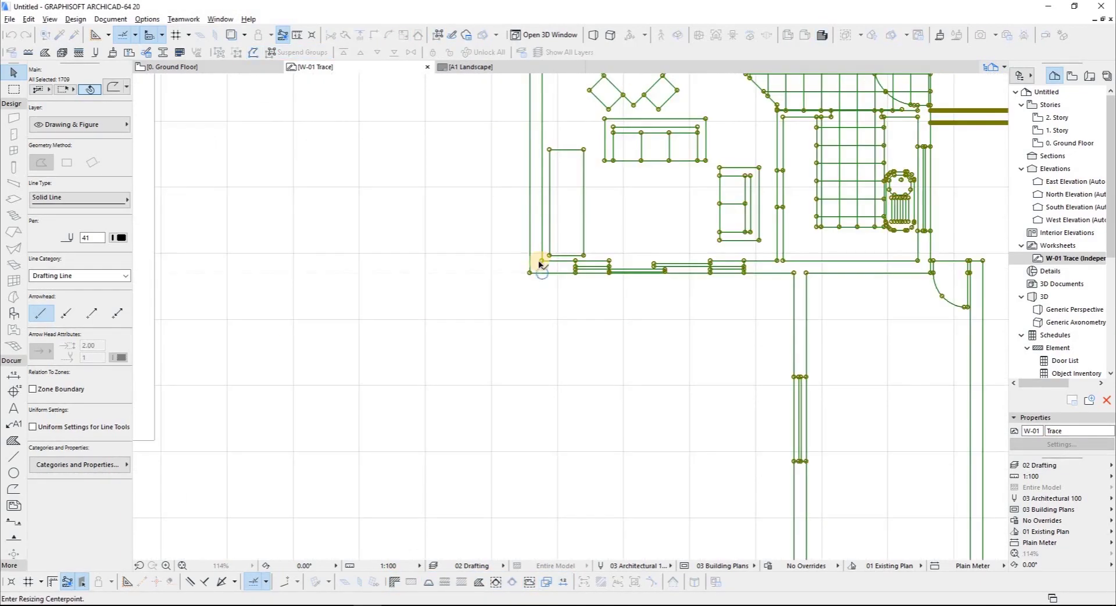
scroll(540, 264, "up", 7)
left_click(549, 313)
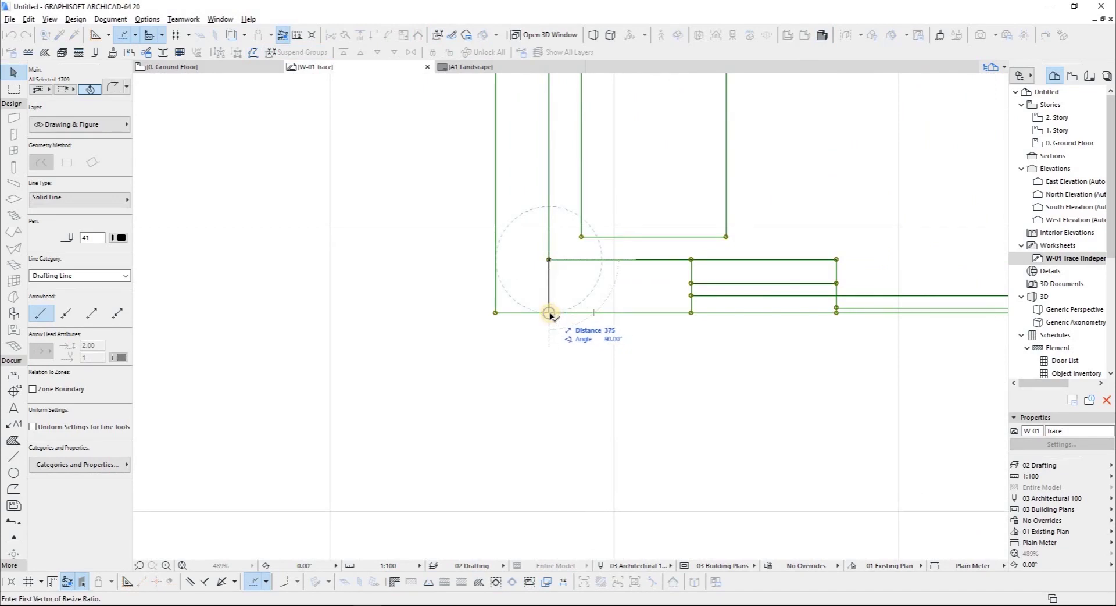
left_click(549, 314)
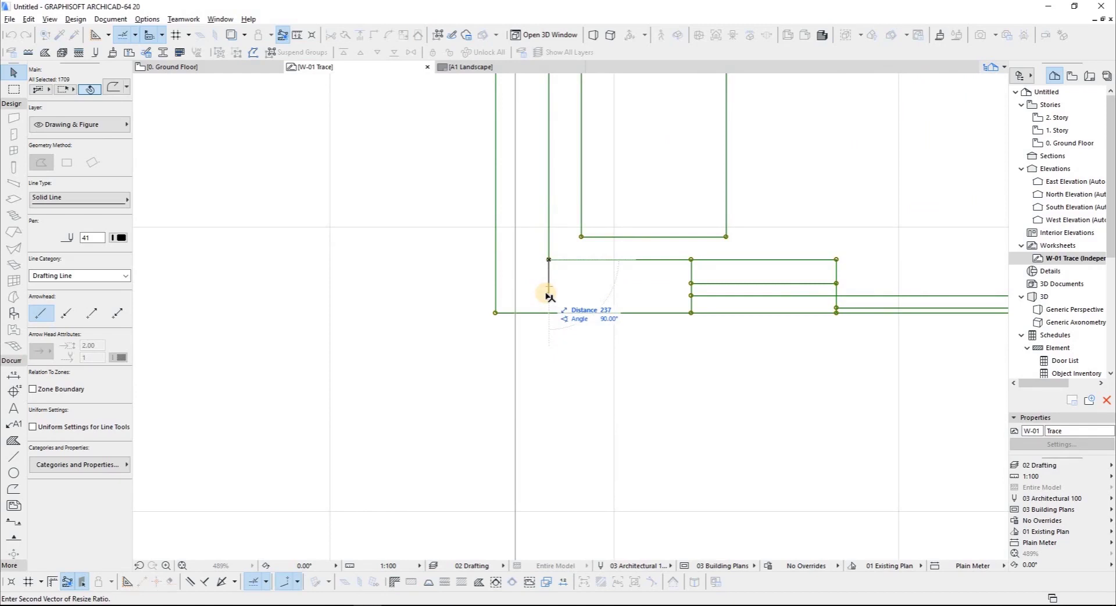
left_click(549, 292)
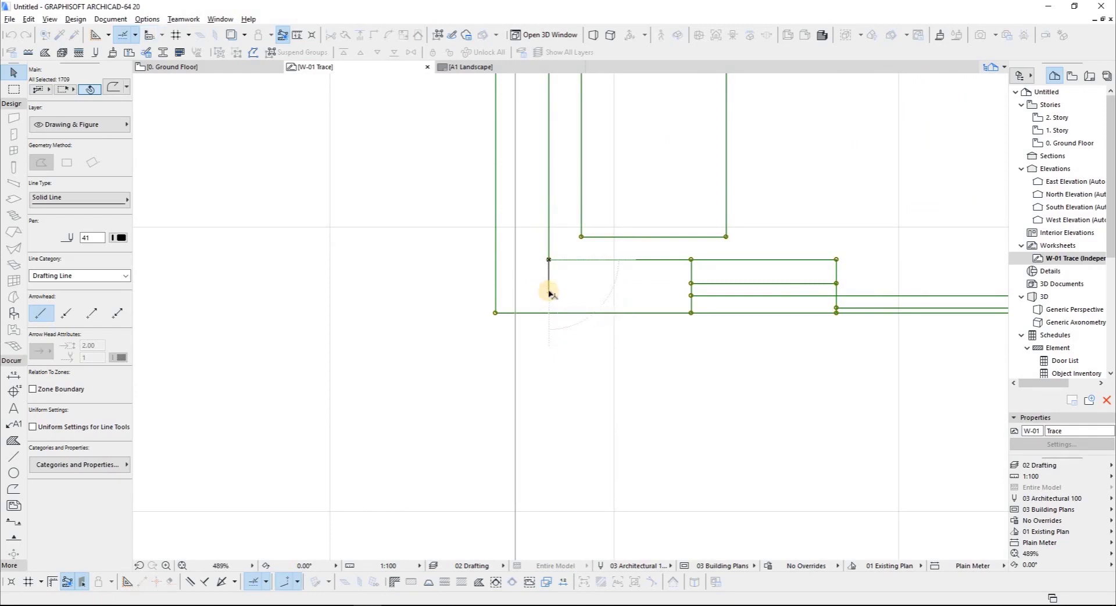
Step: Deselect the resized linework and measure the exterior wall thickness at the same inner corner
left_click(469, 342)
key("m")
left_click(549, 260)
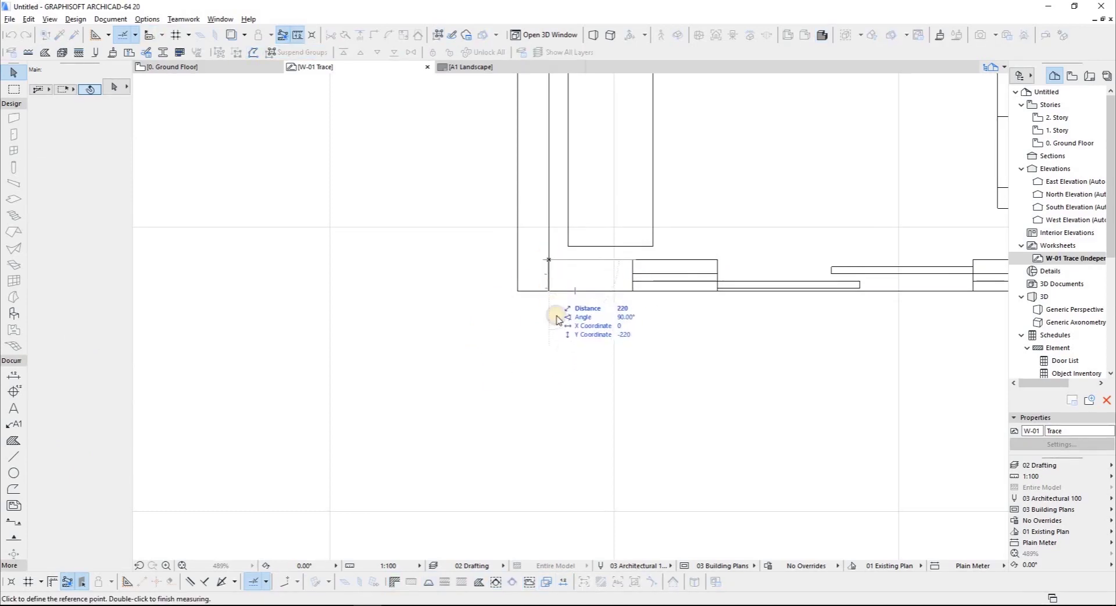
right_click(549, 292)
left_click(1088, 145)
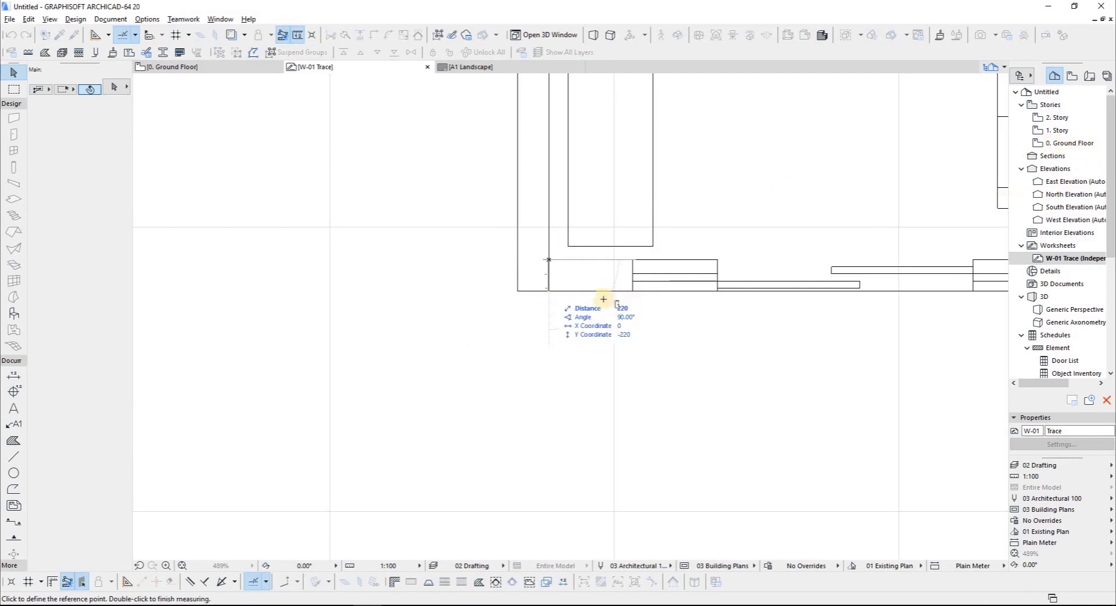
key("Escape")
Step: Open the Ground Floor plan and examine the traced DWG and PDF floor plans together with the wall drawn over the reference
left_click(1057, 143)
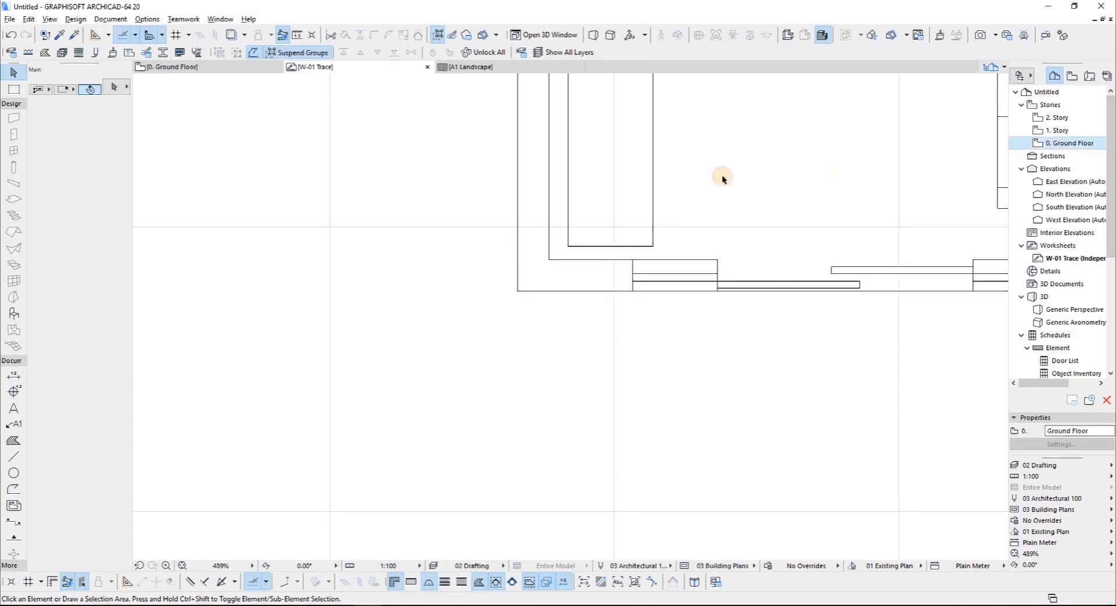
double_click(1061, 148)
scroll(416, 238, "down", 5)
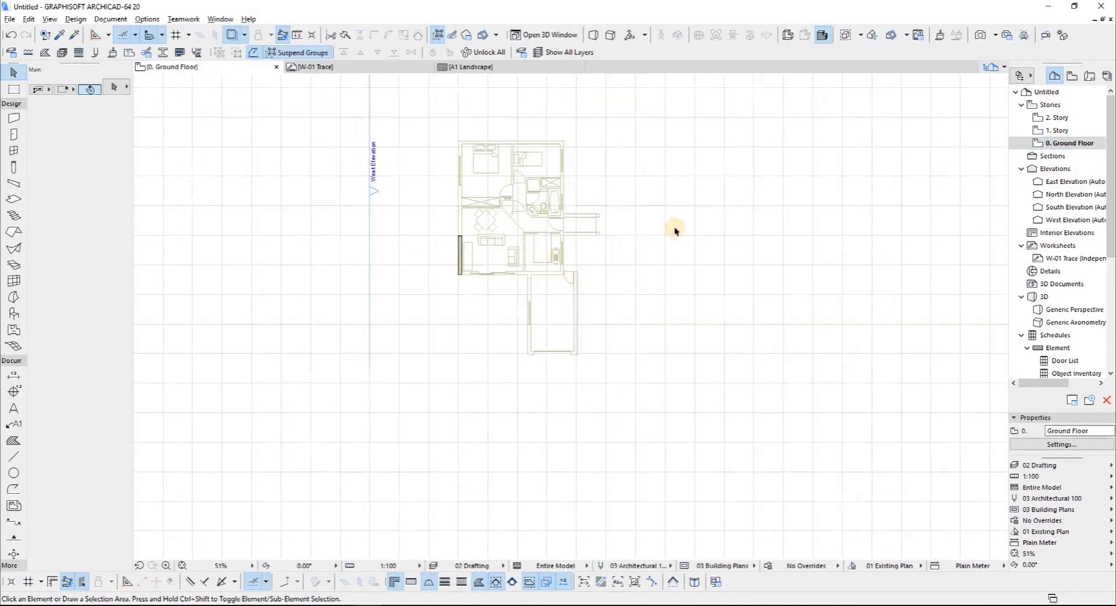
scroll(673, 227, "down", 3)
scroll(462, 308, "up", 3)
scroll(525, 227, "up", 4)
scroll(531, 294, "up", 4)
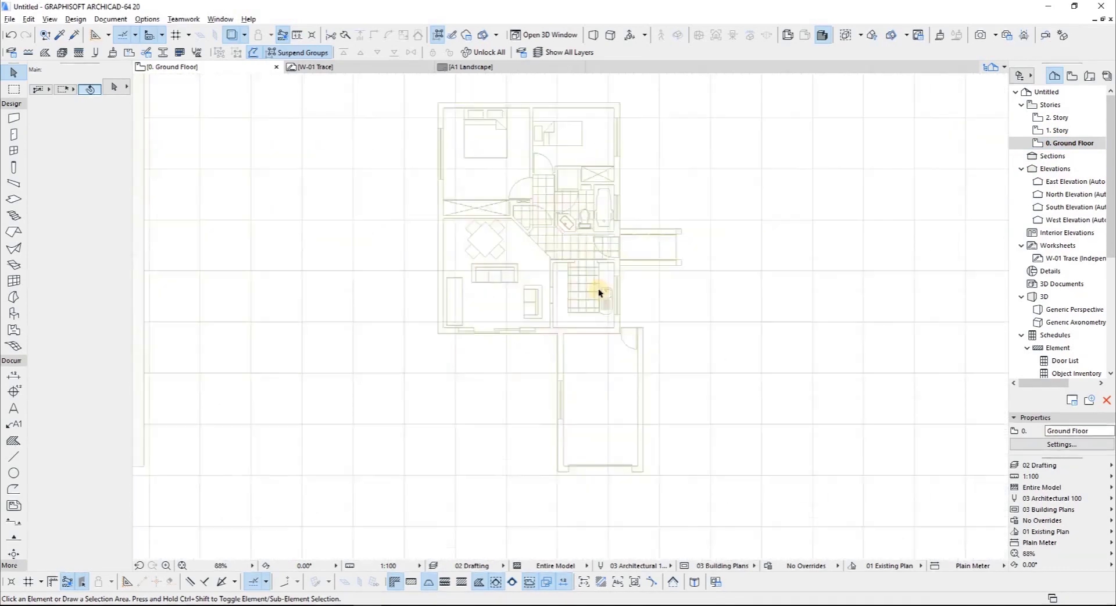
scroll(637, 335, "down", 7)
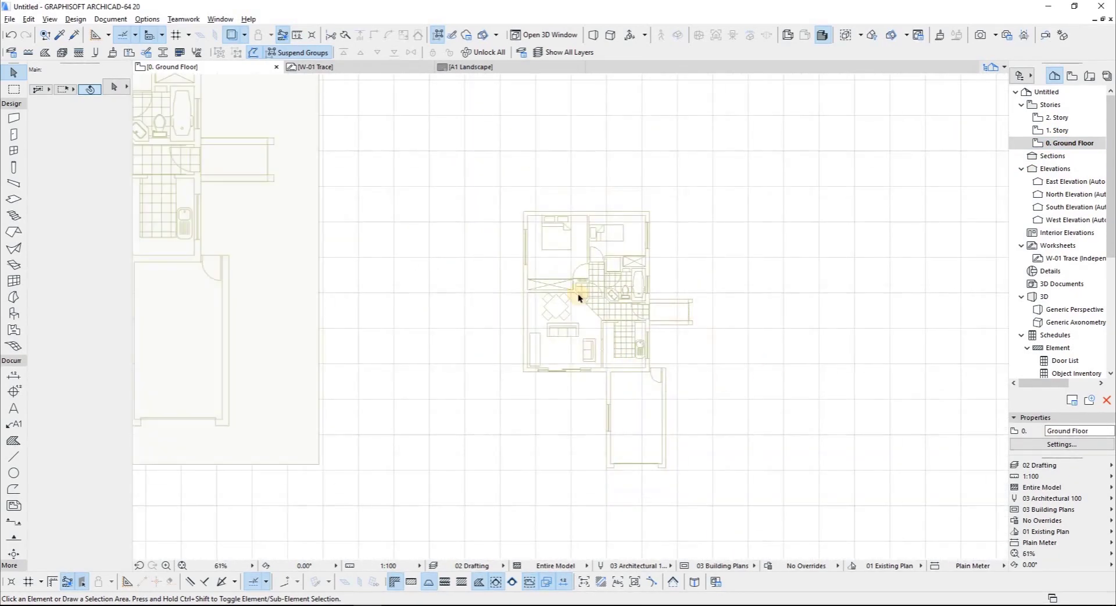
scroll(587, 306, "up", 5)
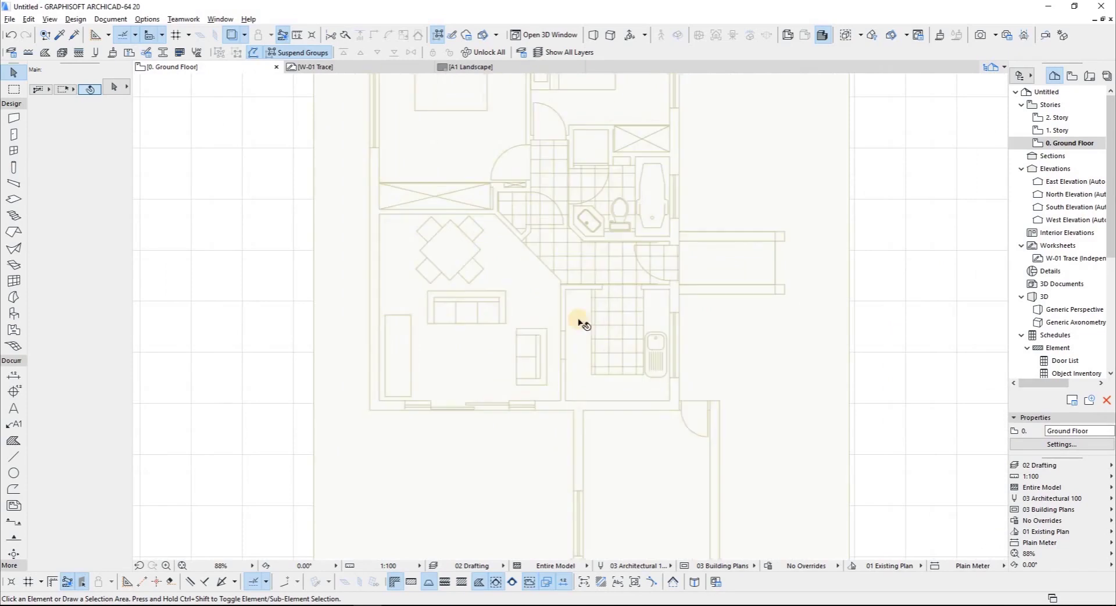
scroll(465, 264, "down", 7)
scroll(637, 288, "down", 3)
scroll(668, 279, "up", 7)
scroll(849, 182, "down", 5)
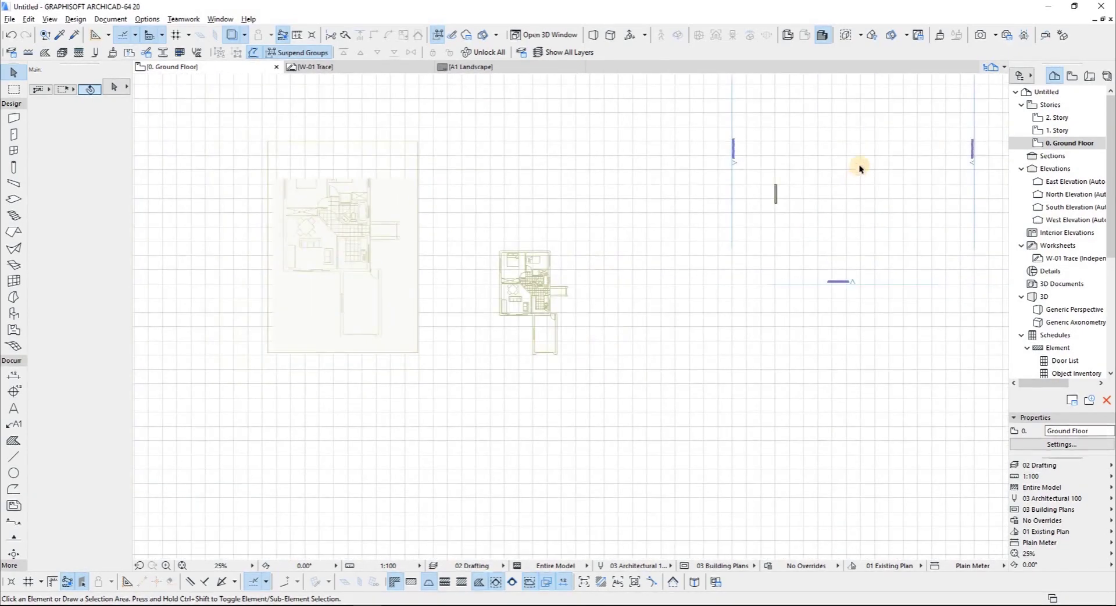
scroll(324, 178, "up", 8)
scroll(459, 221, "down", 6)
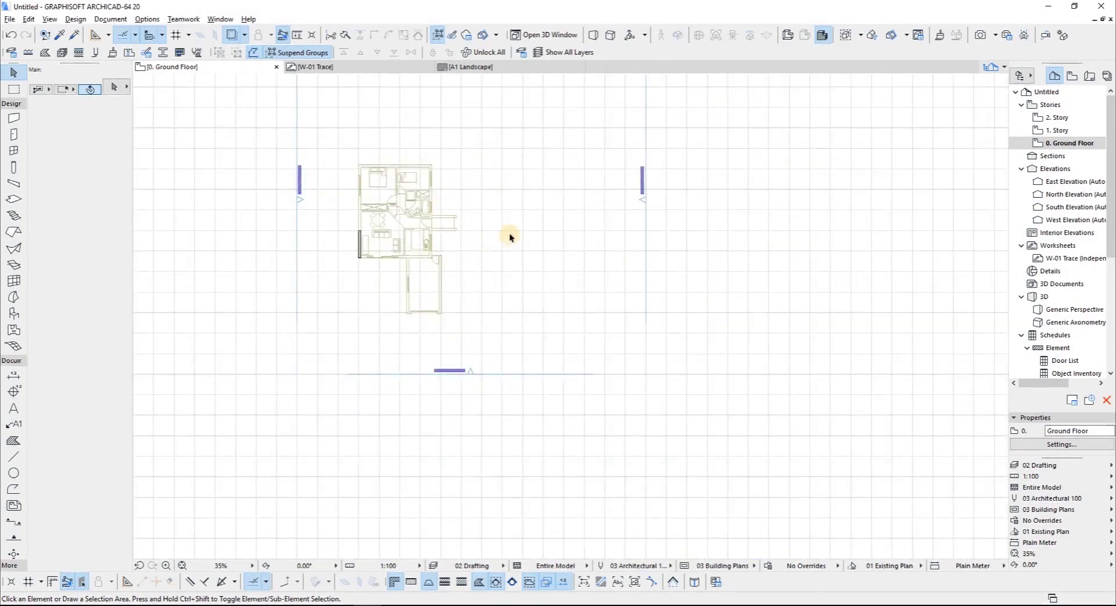
scroll(454, 229, "up", 3)
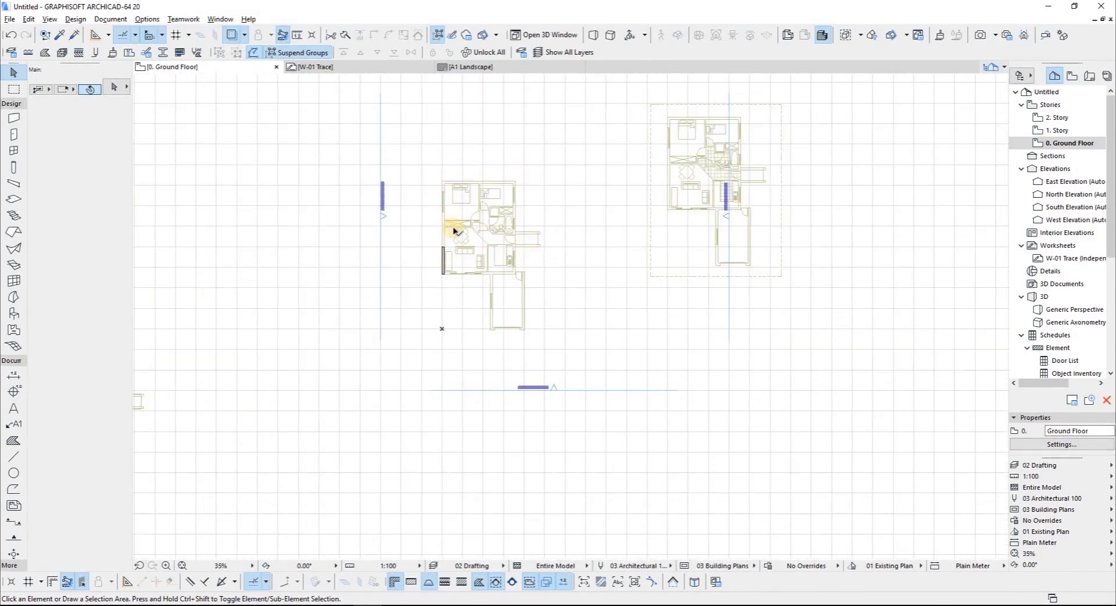
scroll(454, 229, "up", 5)
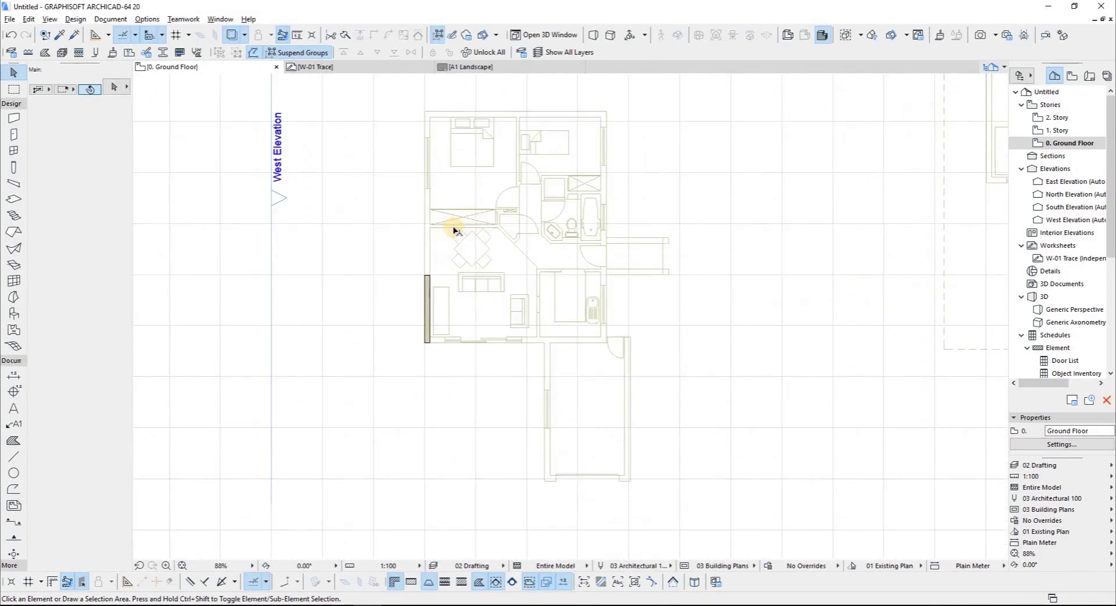